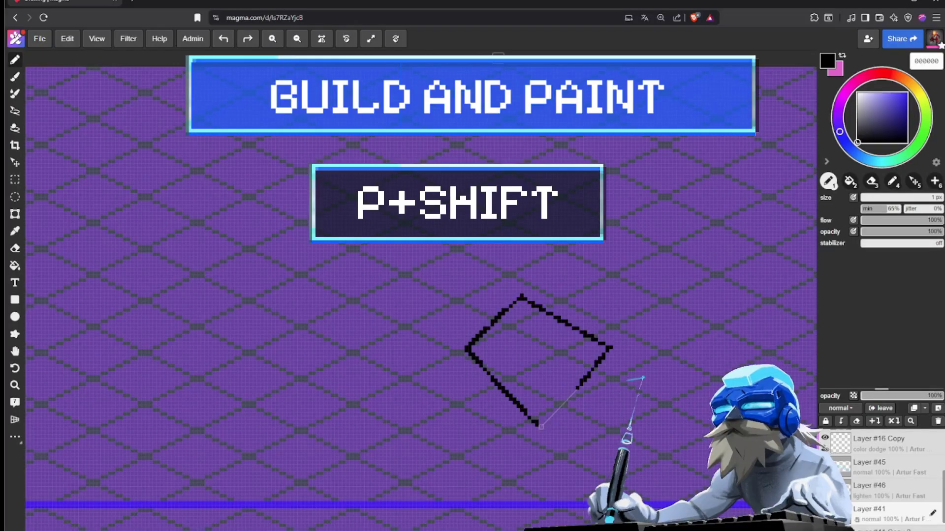
Step: Fill the diamond-shaped outline with black
key(g)
click(541, 359)
key(space)
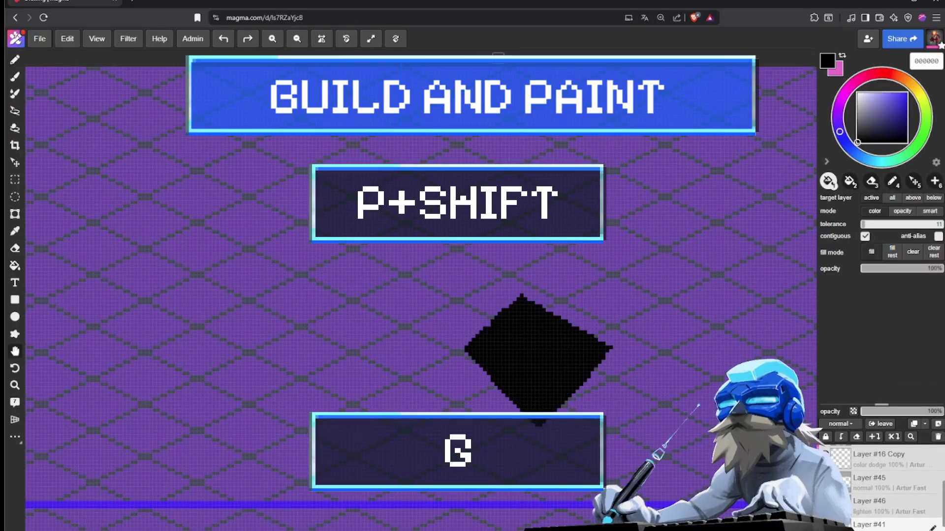
Step: Outline a top face inside the black diamond in grey 5f5d67, leaving a black rim along the lower edges, and fill it
drag(541, 359, 433, 333)
key(g)
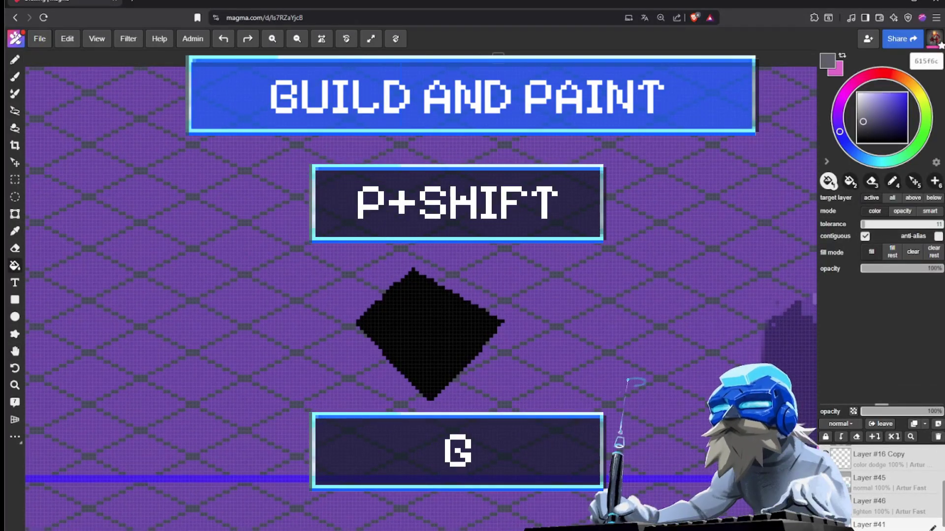
key(p)
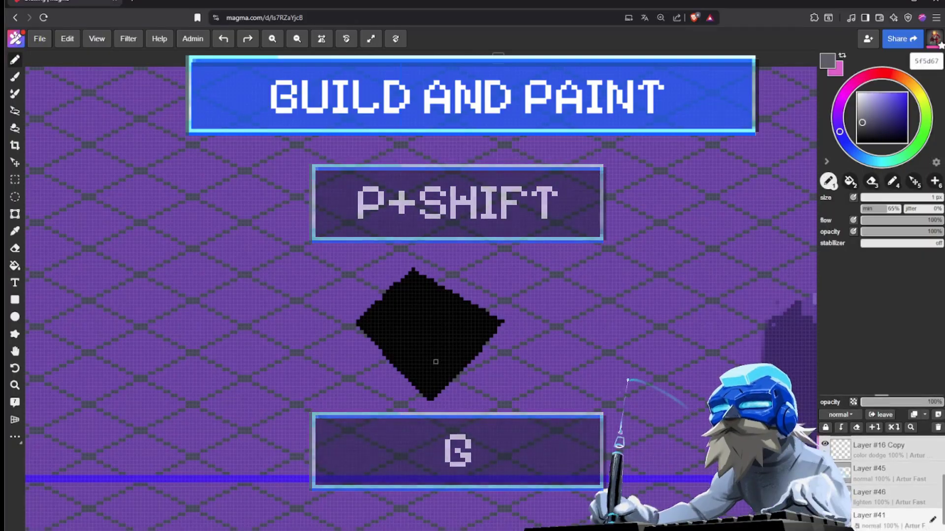
mouse_move(437, 360)
mouse_down()
mouse_move(421, 366)
mouse_move(362, 317)
mouse_up()
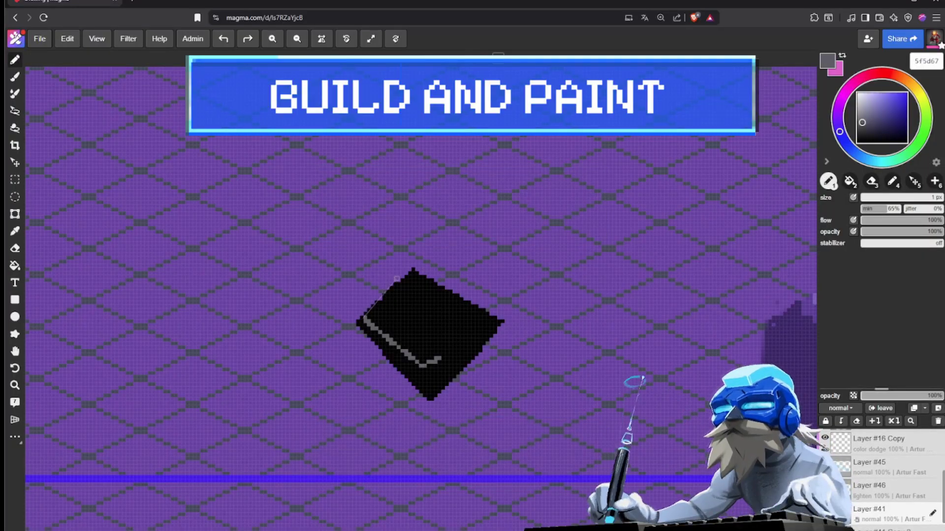
drag(396, 279, 411, 270)
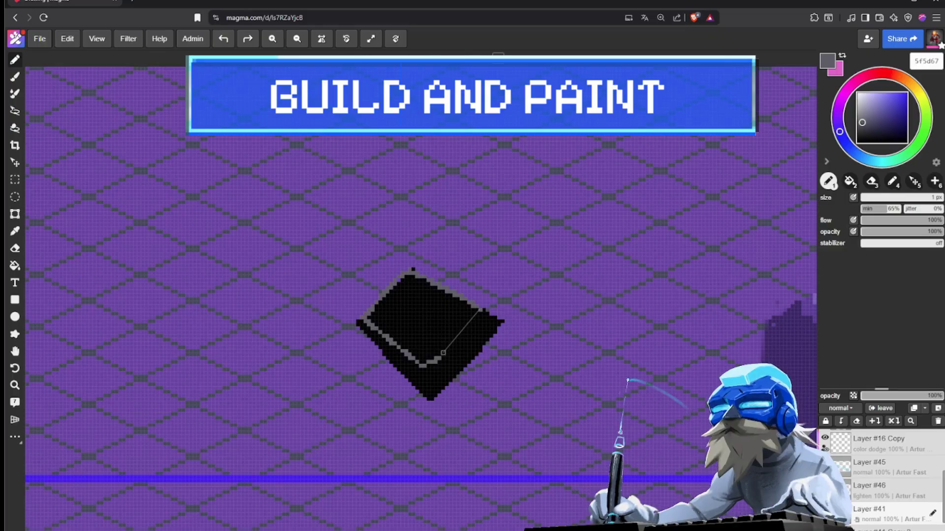
shift+click(439, 360)
key(g)
click(441, 352)
Step: Enable flow pressure sensitivity for the 1 px pencil
scroll(446, 361, down, 2)
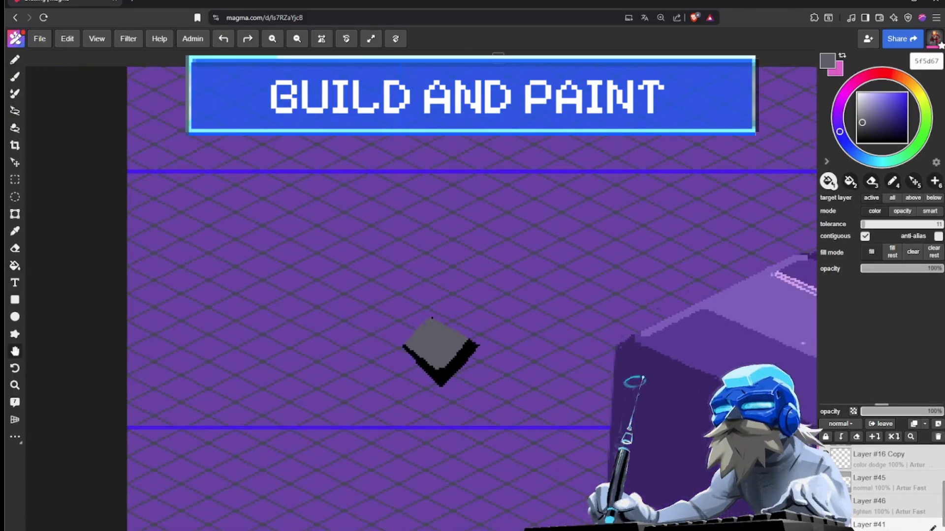
scroll(438, 368, up, 2)
scroll(453, 345, up, 2)
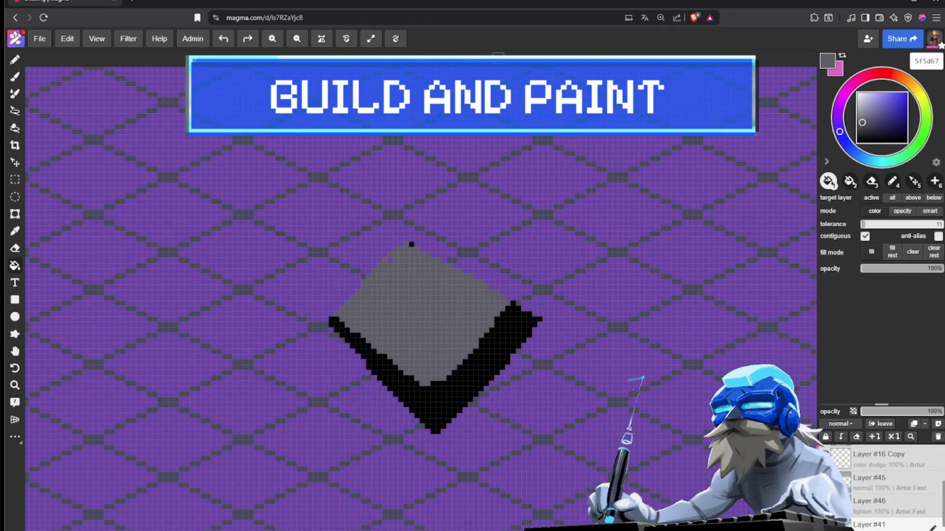
drag(453, 345, 386, 347)
key(g)
key(b)
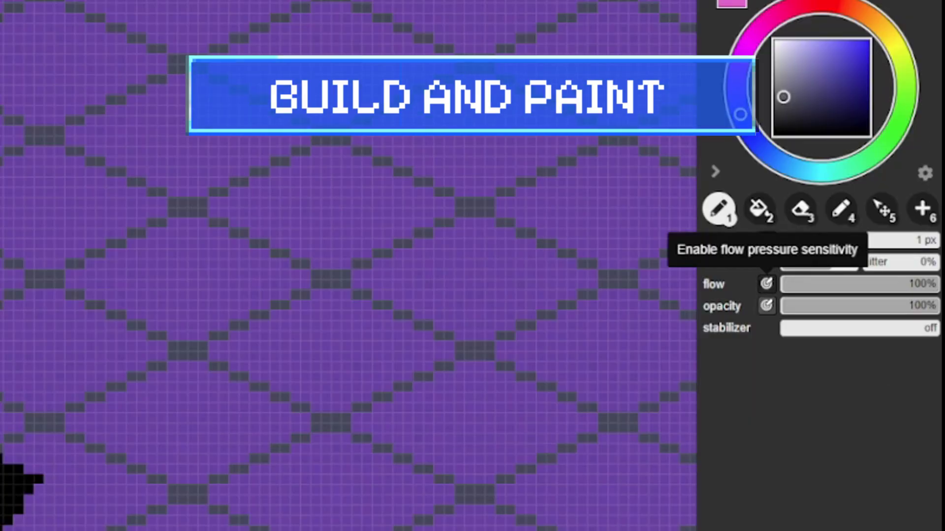
click(766, 283)
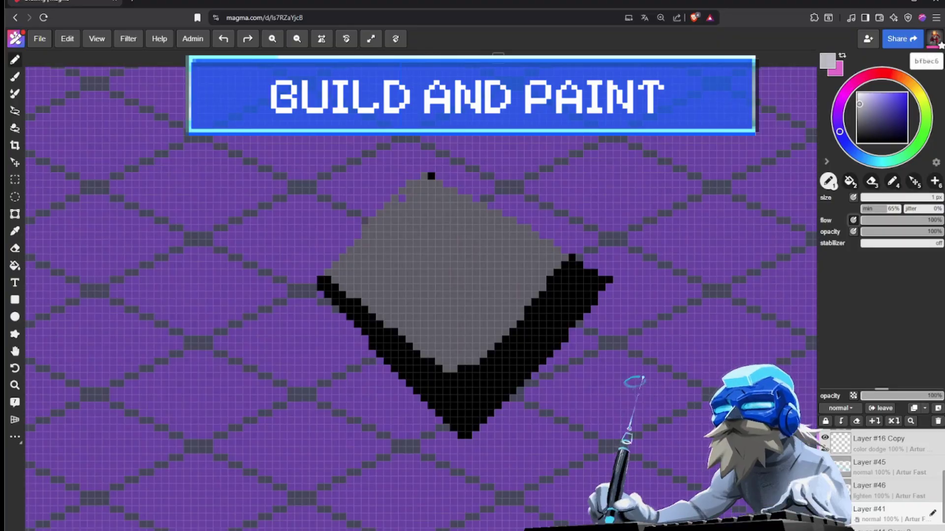
Step: Draw a light grey bfbec6 highlight along the block's two upper edges, from the left corner to the right corner
drag(344, 253, 429, 176)
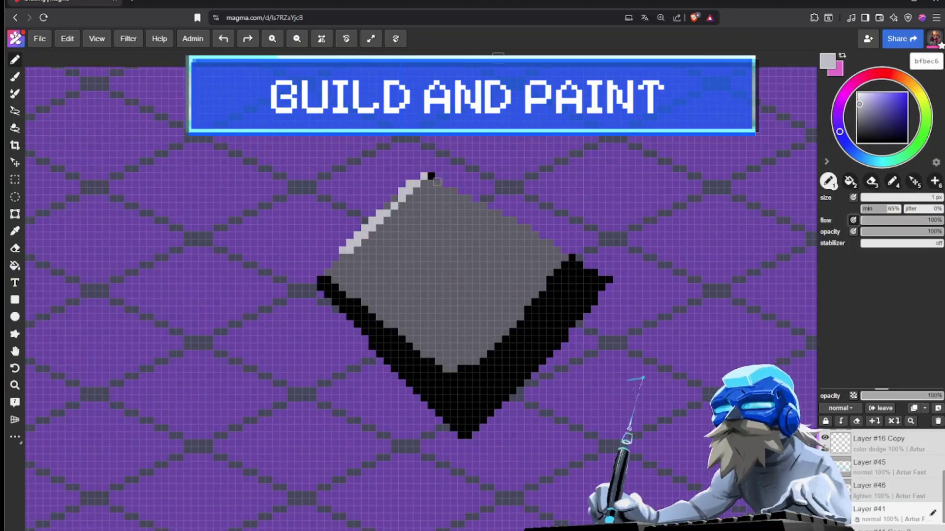
shift+click(580, 268)
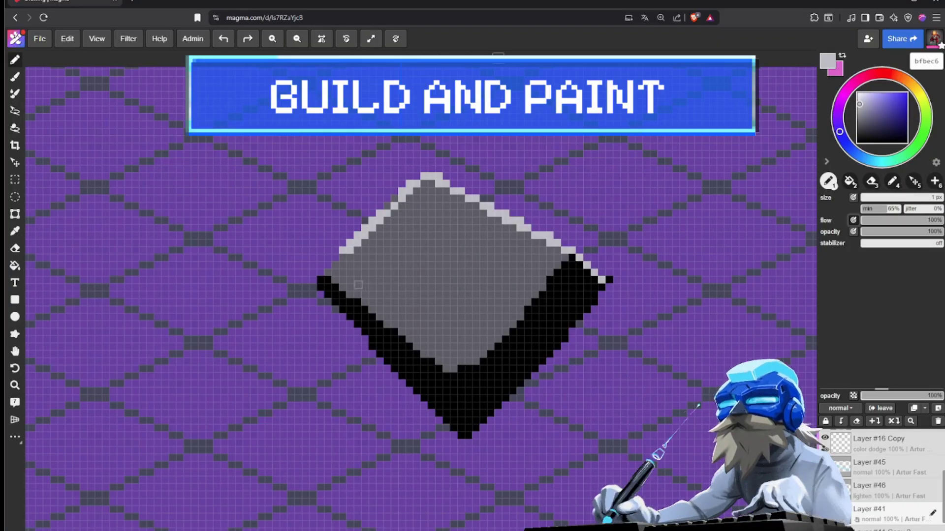
drag(329, 266, 344, 256)
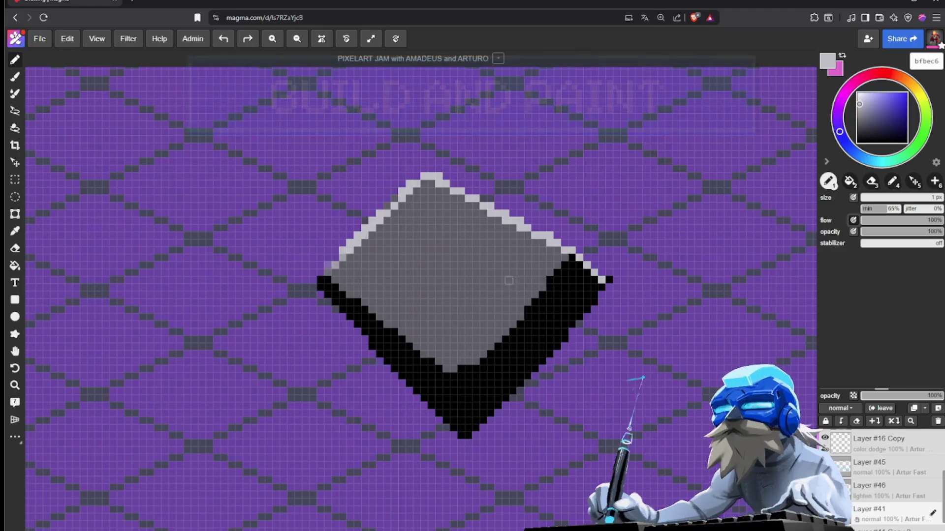
Step: Draw a test spiral in the empty area beside the block and undo it
drag(643, 198, 476, 239)
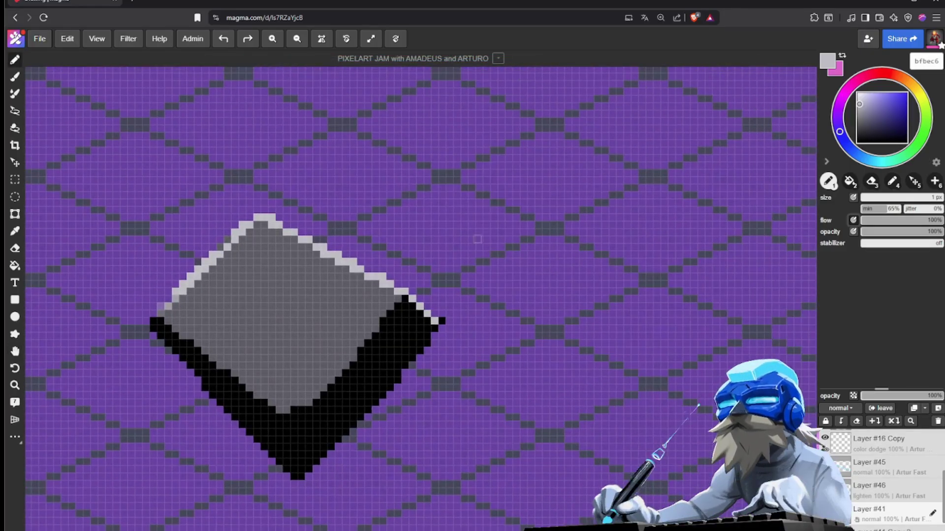
mouse_move(500, 165)
mouse_down()
mouse_move(518, 237)
mouse_move(586, 348)
mouse_move(695, 348)
mouse_move(645, 211)
mouse_move(573, 283)
mouse_move(652, 254)
mouse_move(627, 284)
mouse_up()
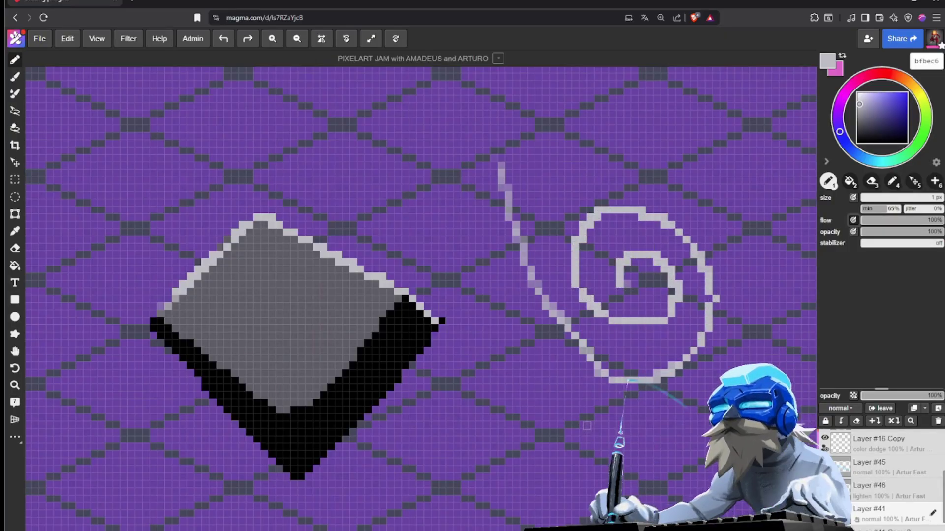
key(ctrl+z)
Step: Shade the grey face's lower corner and lower-left edge with sampled black and dark grey 232326
drag(284, 441, 363, 406)
scroll(363, 407, up, 2)
alt+click(409, 363)
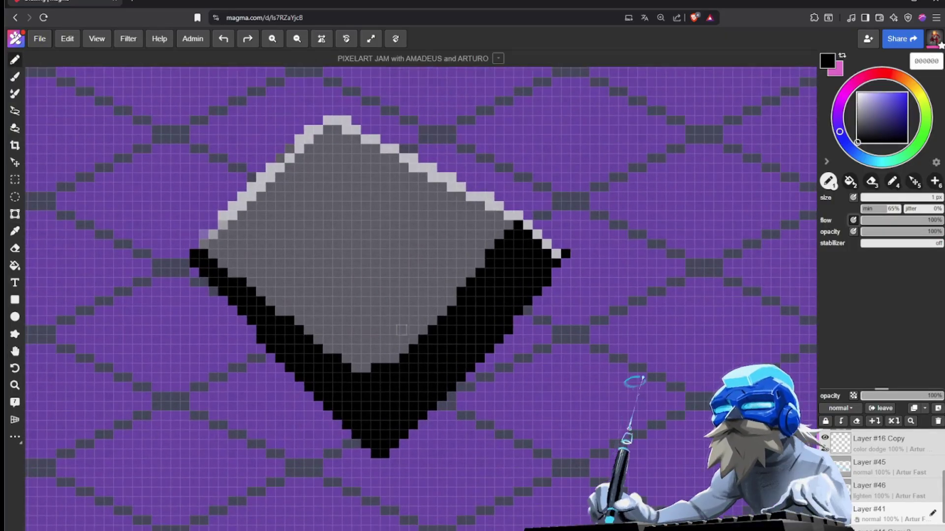
mouse_move(375, 327)
mouse_down()
mouse_move(367, 340)
mouse_move(389, 366)
mouse_up()
alt+click(395, 324)
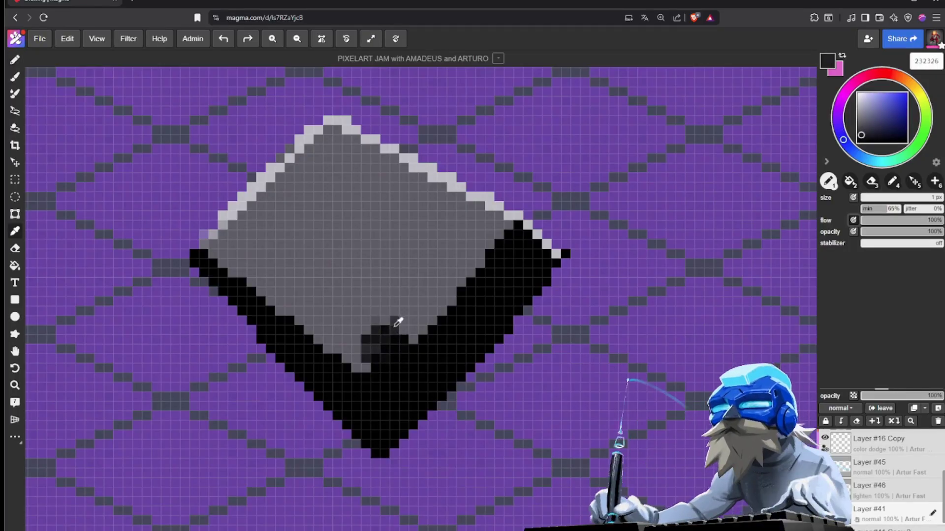
mouse_move(385, 331)
mouse_down()
mouse_move(395, 314)
mouse_move(418, 335)
mouse_move(452, 299)
mouse_up()
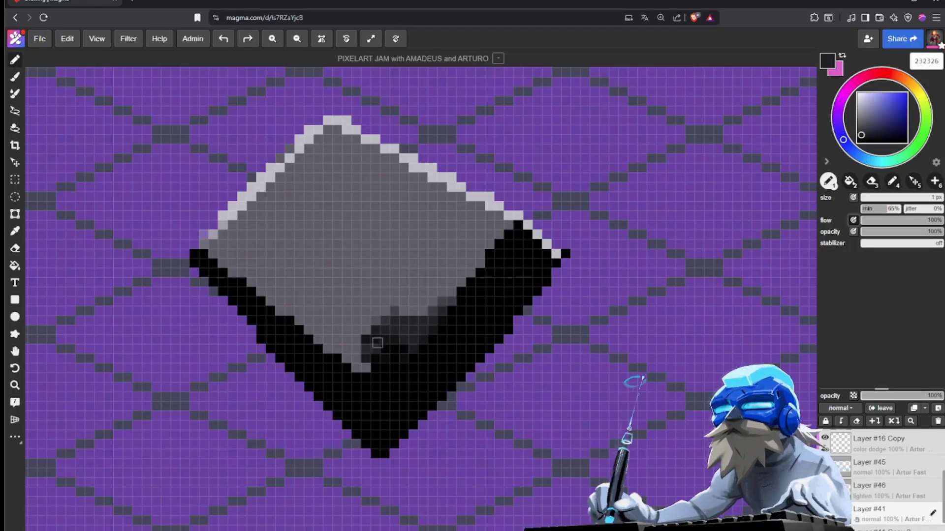
click(356, 302)
drag(217, 261, 347, 364)
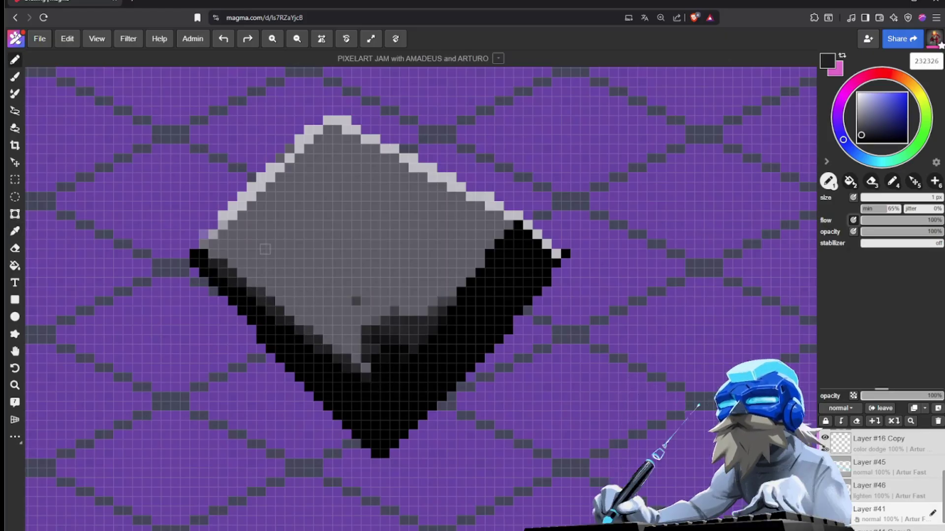
Step: Paint two small dents on the grey face with dark marks and light bfbec6 highlights beside them
drag(289, 235, 298, 244)
drag(379, 197, 380, 224)
alt+click(396, 226)
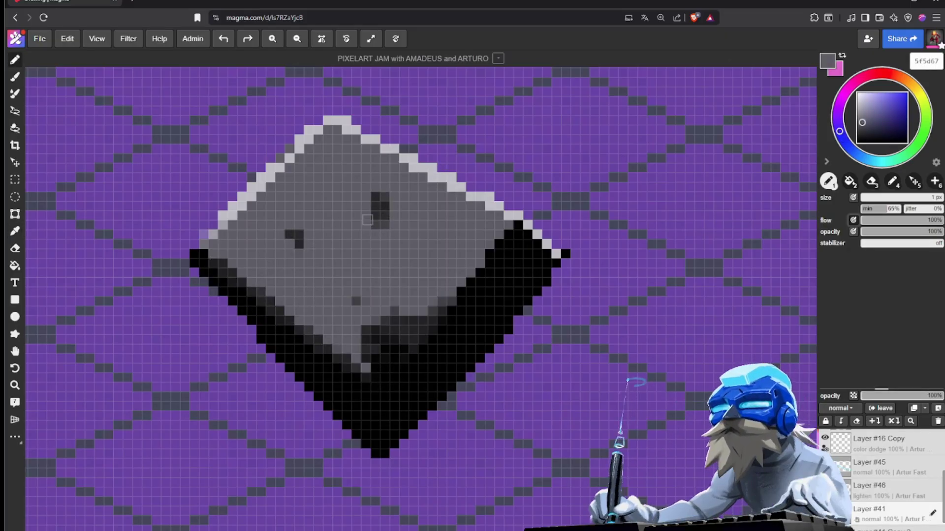
click(376, 225)
alt+click(413, 168)
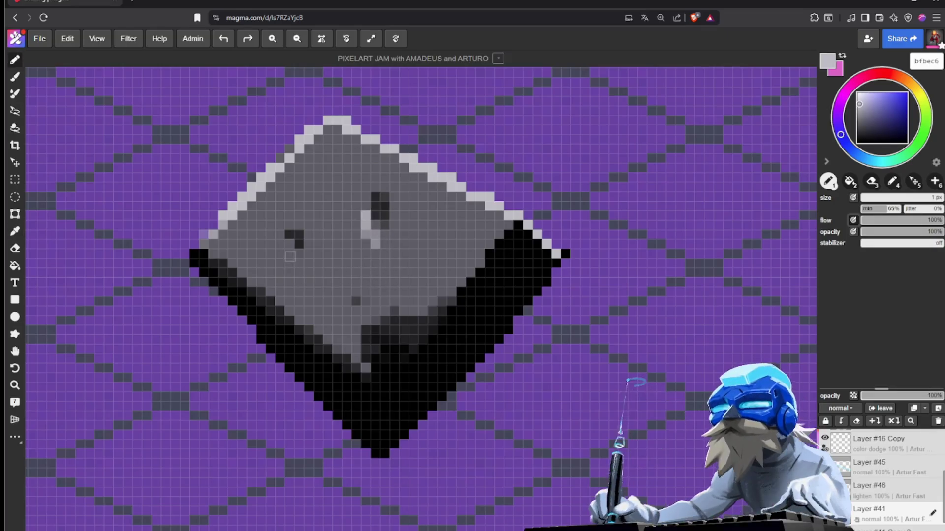
drag(280, 235, 290, 253)
Step: Hide the interface panels and examine the painted spaceship's hull, vents and lit doorway at different zoom levels
scroll(424, 340, down, 7)
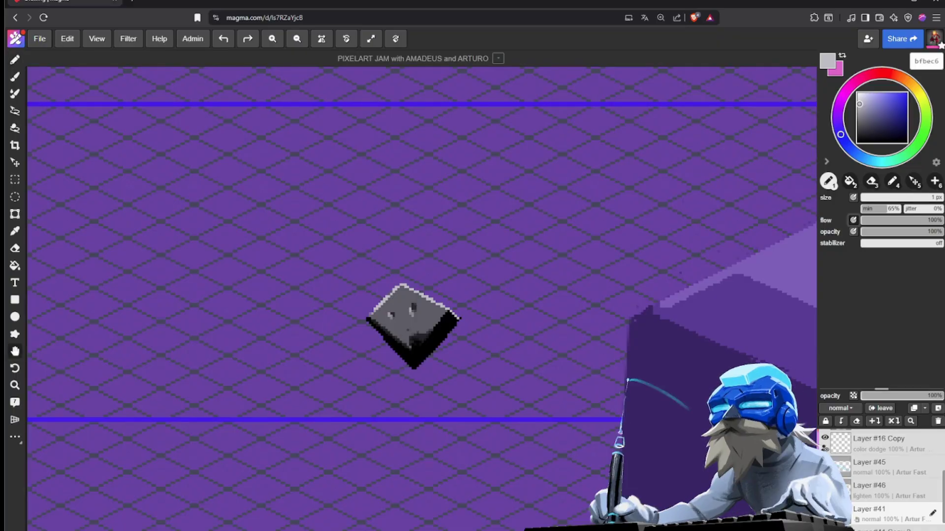
drag(424, 340, 256, 415)
scroll(323, 340, up, 2)
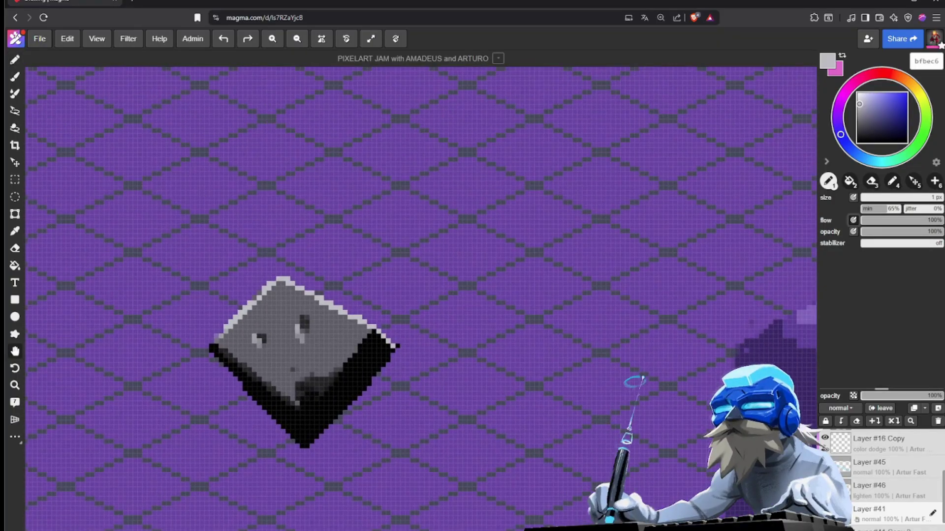
scroll(433, 372, down, 5)
scroll(639, 354, up, 8)
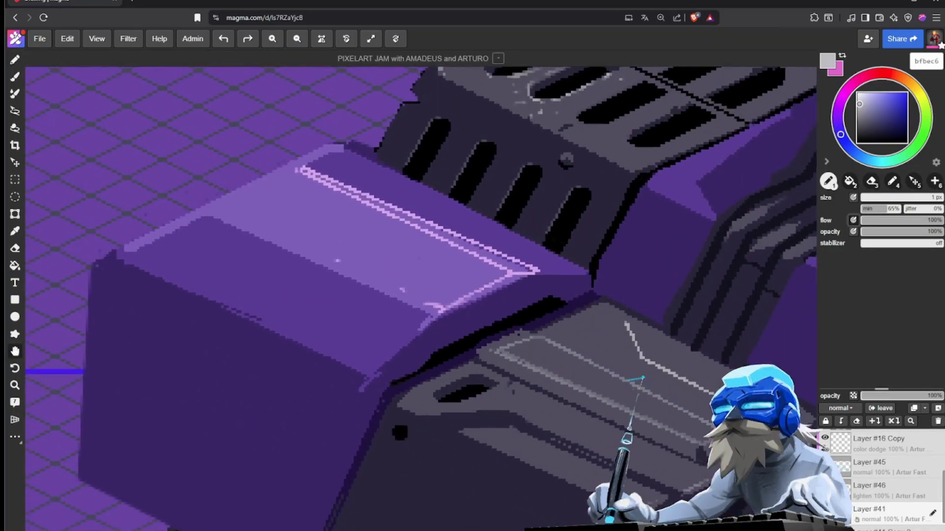
scroll(411, 457, down, 5)
scroll(223, 377, up, 5)
drag(223, 377, 70, 385)
key(Tab)
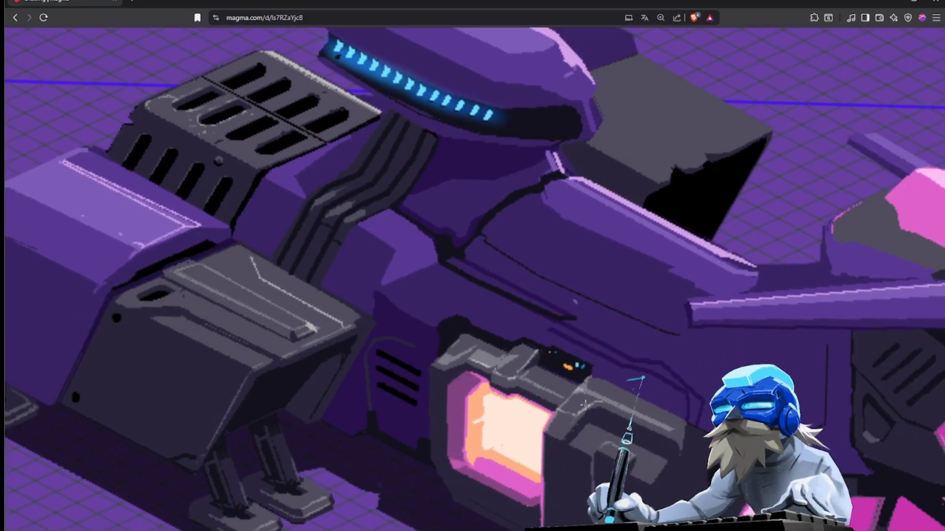
mouse_move(598, 371)
mouse_down()
mouse_move(650, 409)
mouse_move(656, 400)
mouse_move(607, 284)
mouse_up()
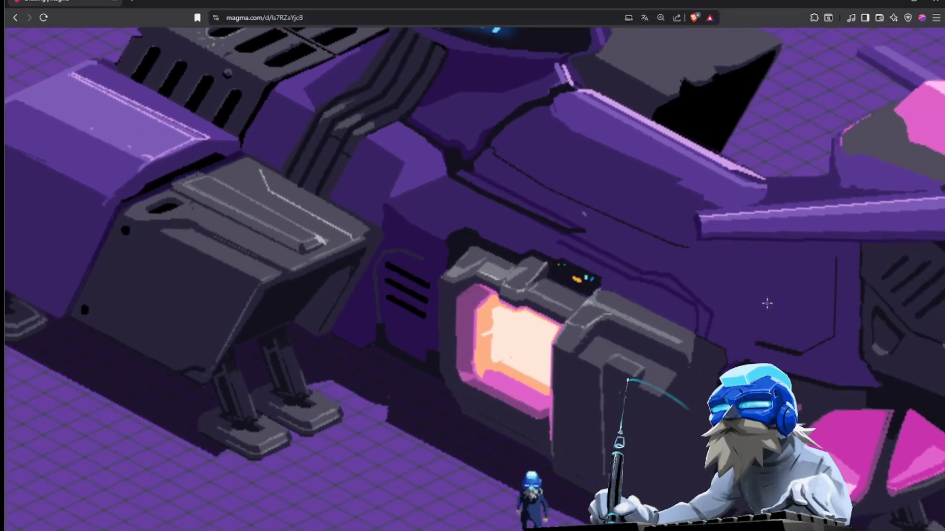
scroll(615, 323, down, 5)
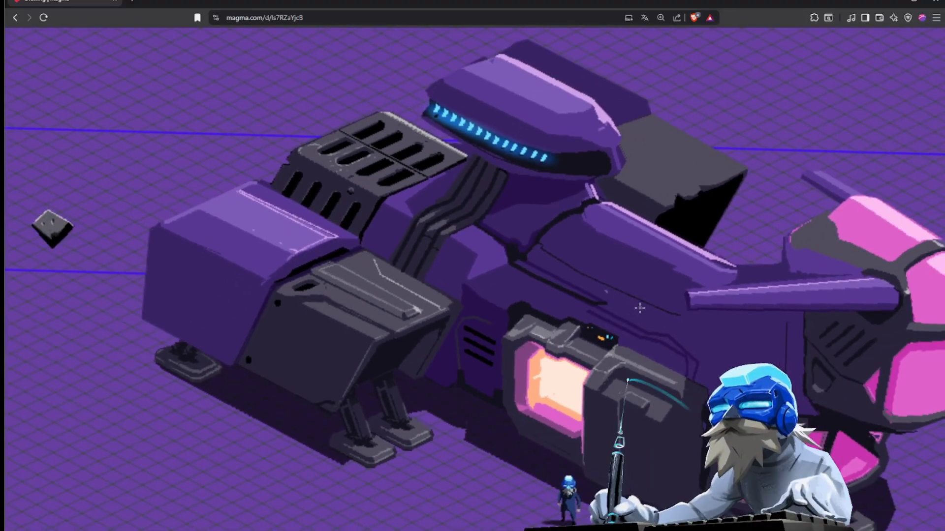
middle_drag(648, 296, 531, 309)
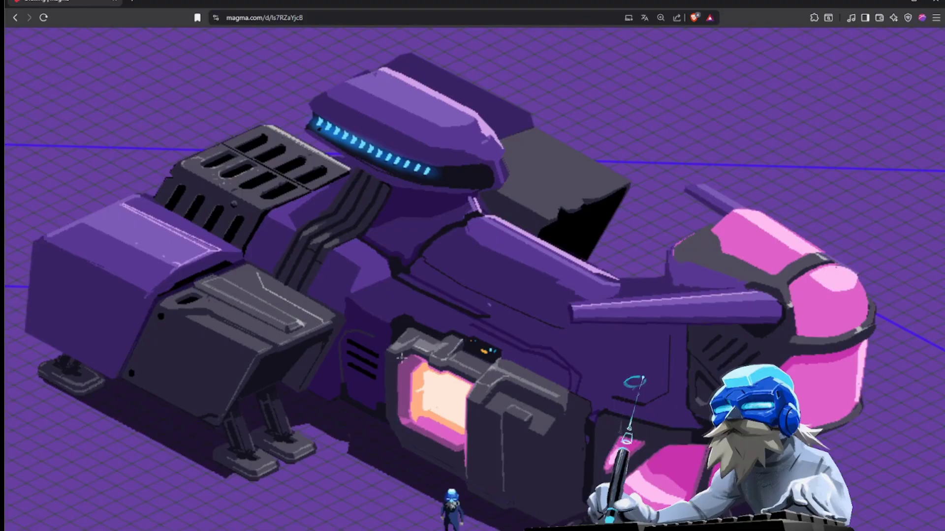
middle_drag(401, 358, 478, 382)
Step: Draw a black seam line along the joint between the large purple side panel and the dark grey housing
scroll(194, 314, up, 5)
middle_drag(423, 418, 672, 312)
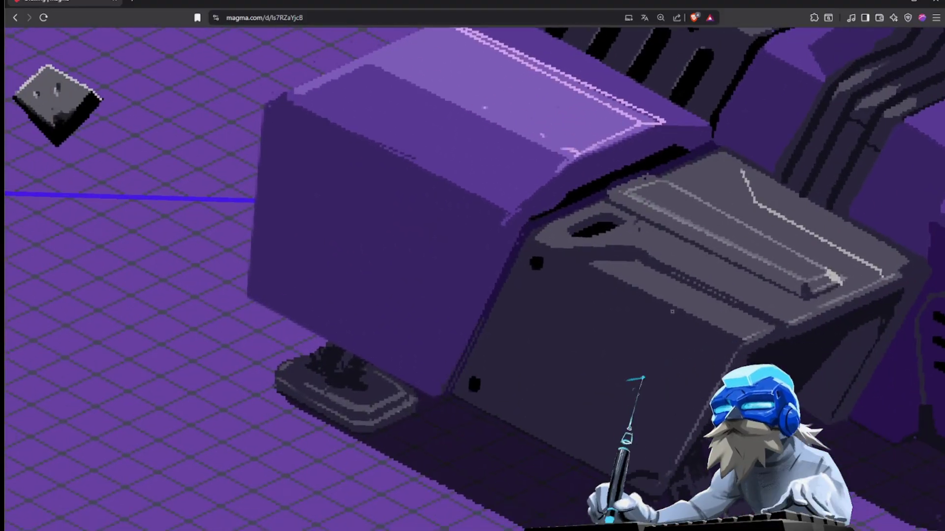
scroll(547, 354, up, 2)
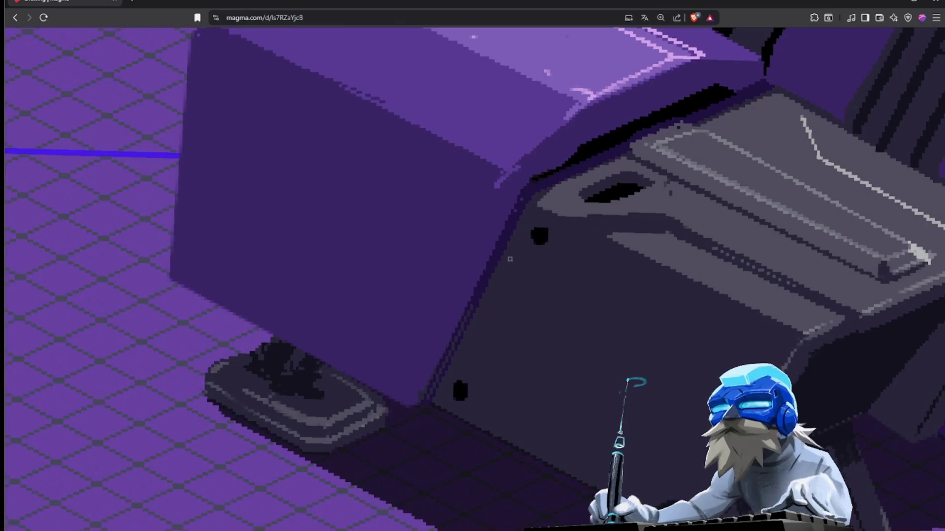
mouse_move(472, 324)
shift+mouse_down()
mouse_move(431, 408)
mouse_move(427, 399)
shift+mouse_up()
mouse_move(532, 184)
mouse_down()
mouse_move(419, 407)
mouse_move(531, 185)
mouse_up()
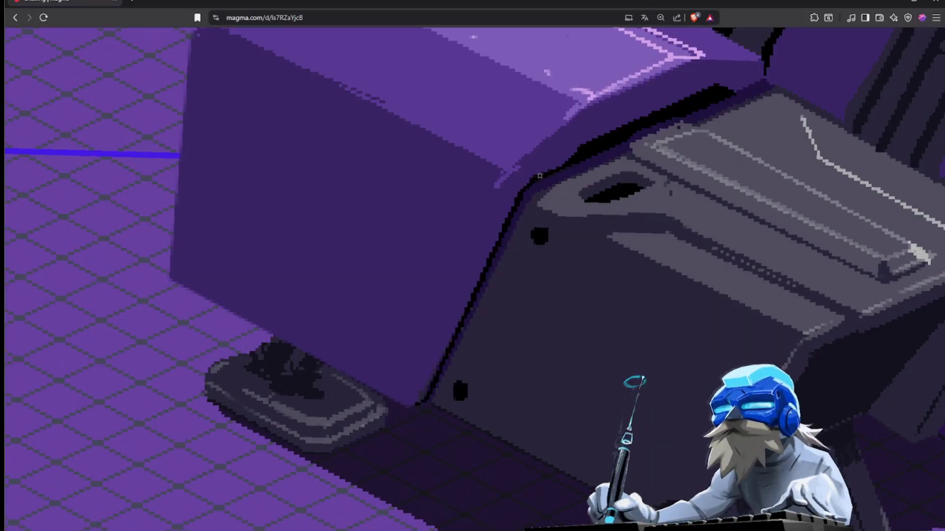
Step: Touch up the rims of the two black bolt holes on the dark grey housing
drag(569, 305, 611, 387)
drag(458, 377, 521, 353)
scroll(453, 367, up, 2)
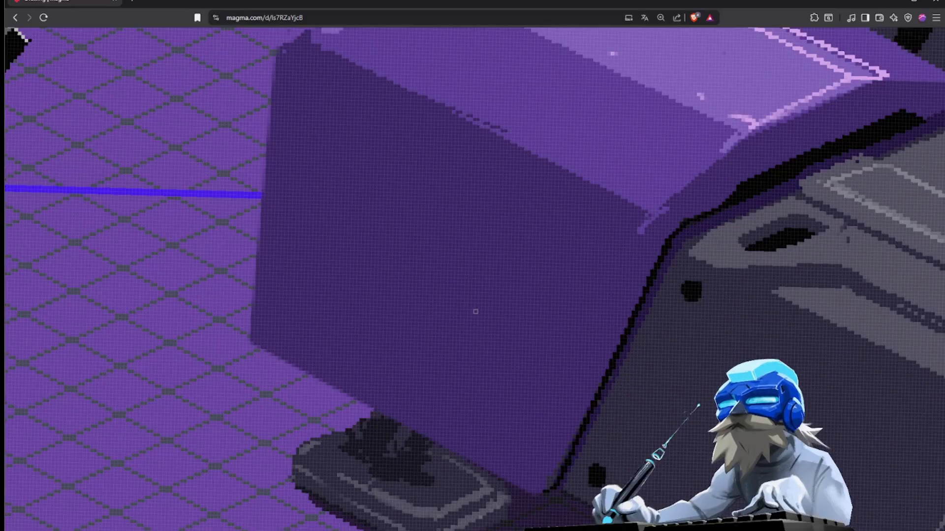
drag(434, 238, 443, 287)
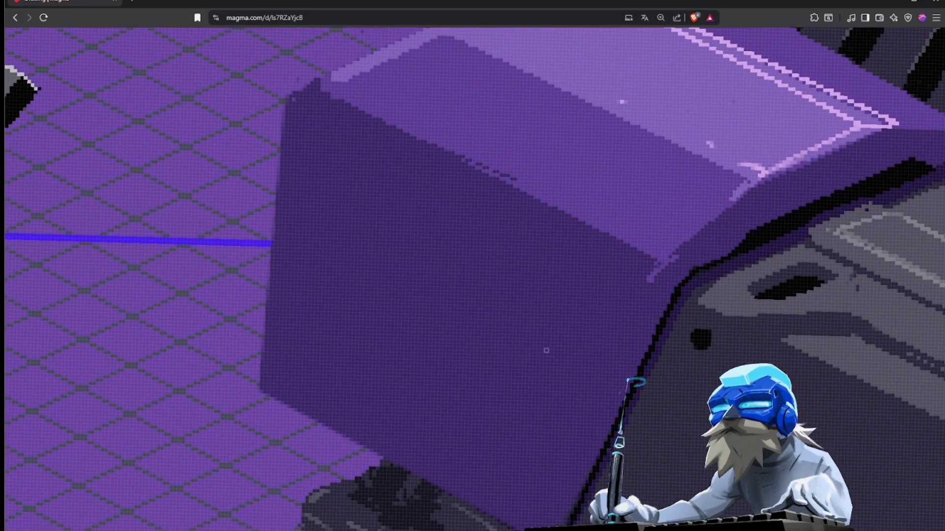
drag(761, 518, 562, 417)
middle_drag(561, 417, 521, 387)
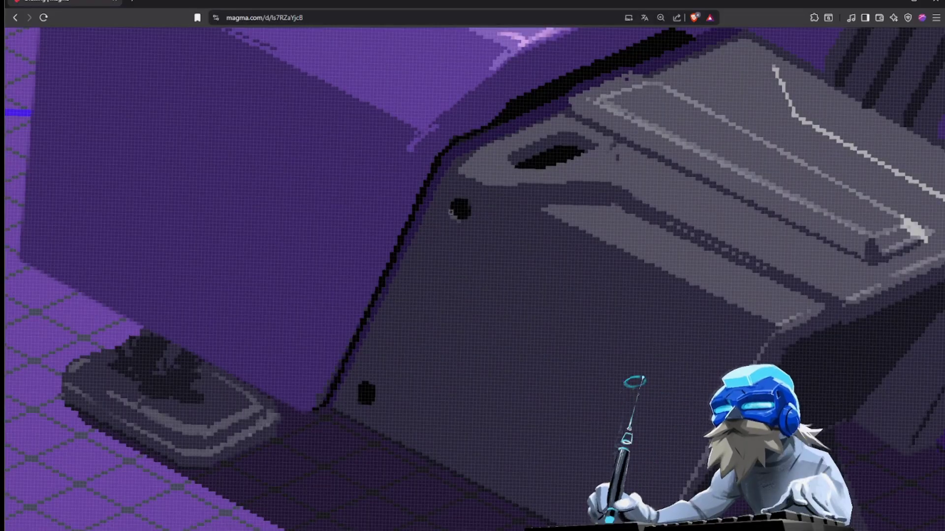
drag(358, 397, 365, 407)
Step: Add small wear marks along the lower edge of the lighter grey strip on the housing
mouse_move(619, 419)
mouse_down()
mouse_move(551, 330)
mouse_move(551, 354)
mouse_up()
middle_drag(551, 353, 546, 457)
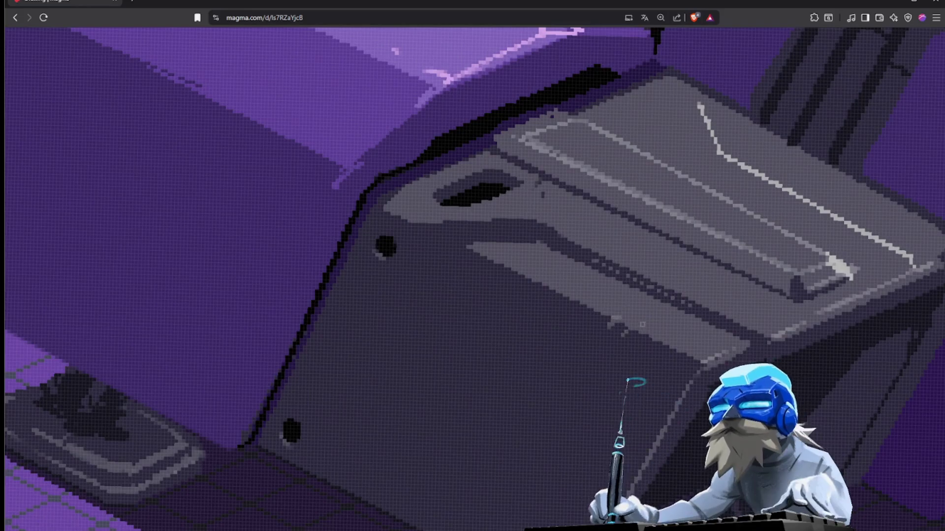
middle_drag(642, 324, 885, 378)
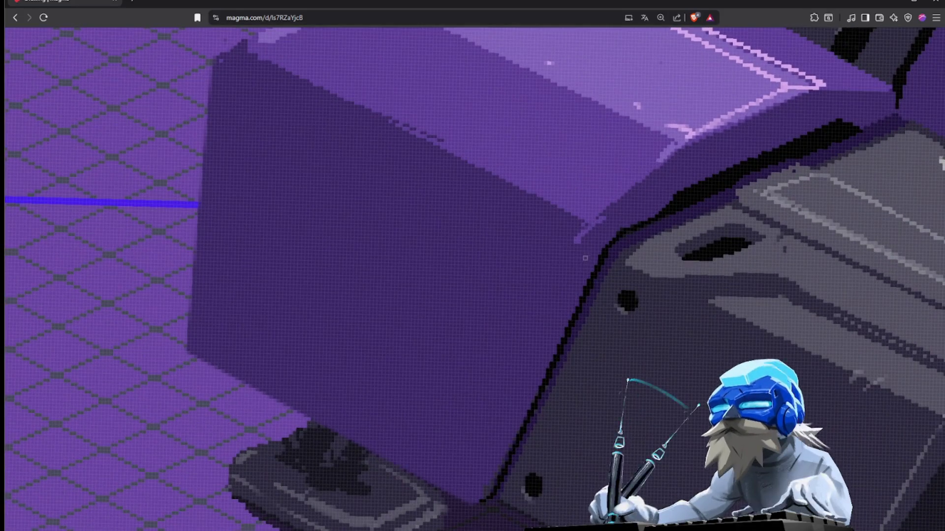
Step: Fill the raised strip on top of the dark grey housing with a lighter grey
scroll(570, 260, down, 5)
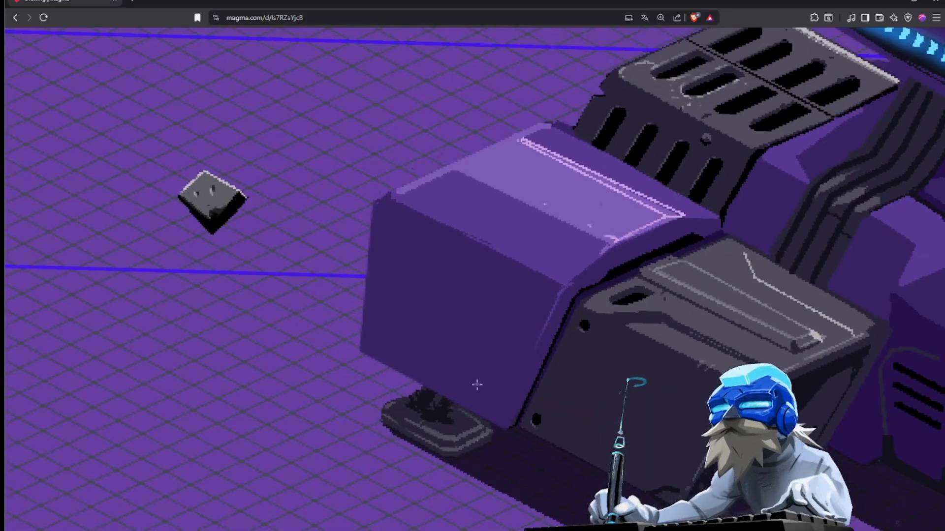
scroll(478, 384, up, 5)
scroll(431, 307, up, 2)
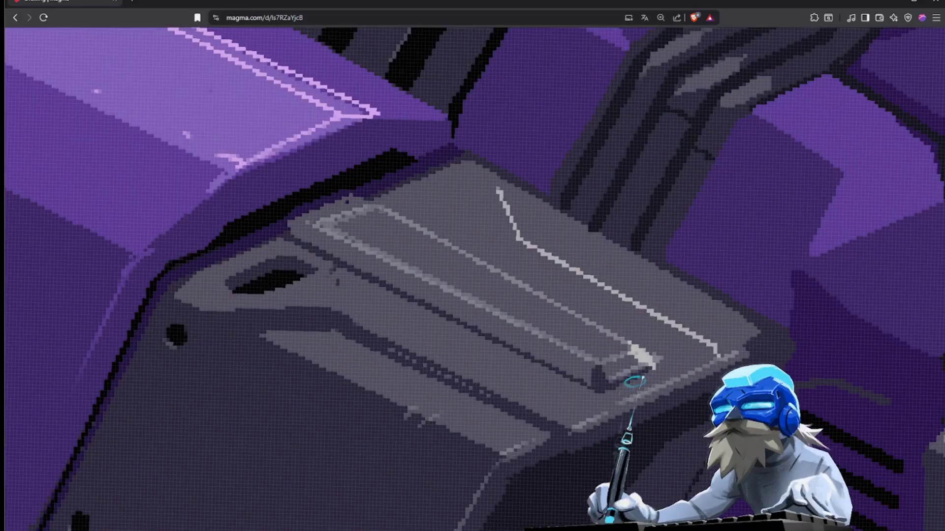
click(472, 275)
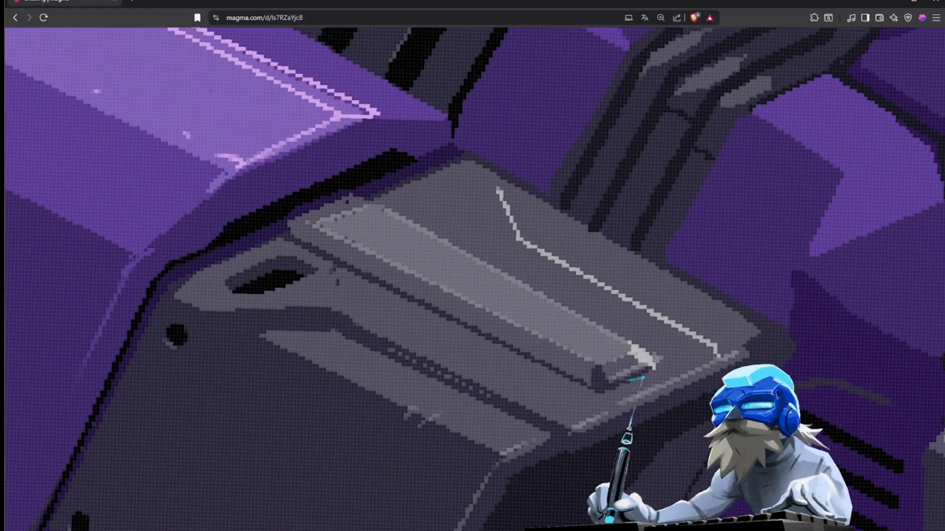
scroll(500, 326, down, 2)
scroll(489, 343, up, 3)
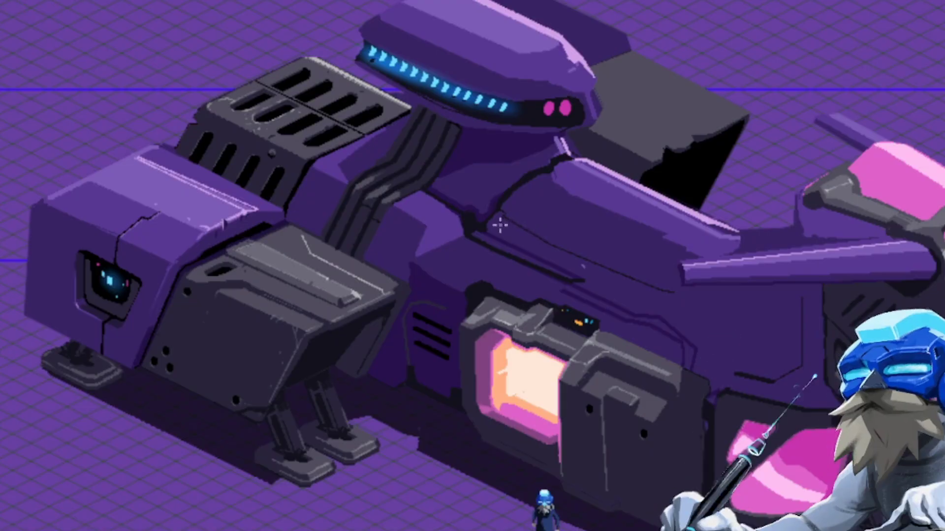
Step: Retouch the frame around the pink cockpit canopy and extend the grey arch's outer end over the purple gap
drag(736, 294, 489, 259)
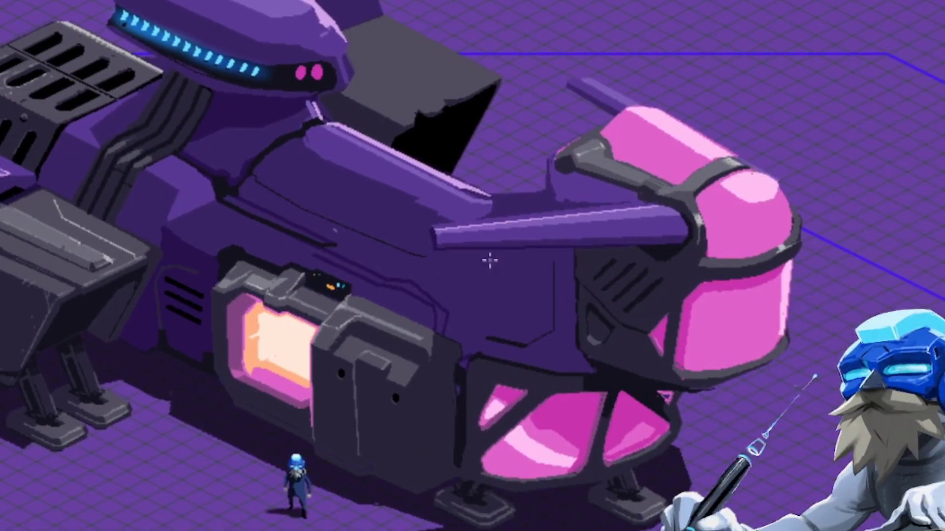
scroll(807, 227, up, 5)
scroll(639, 162, up, 2)
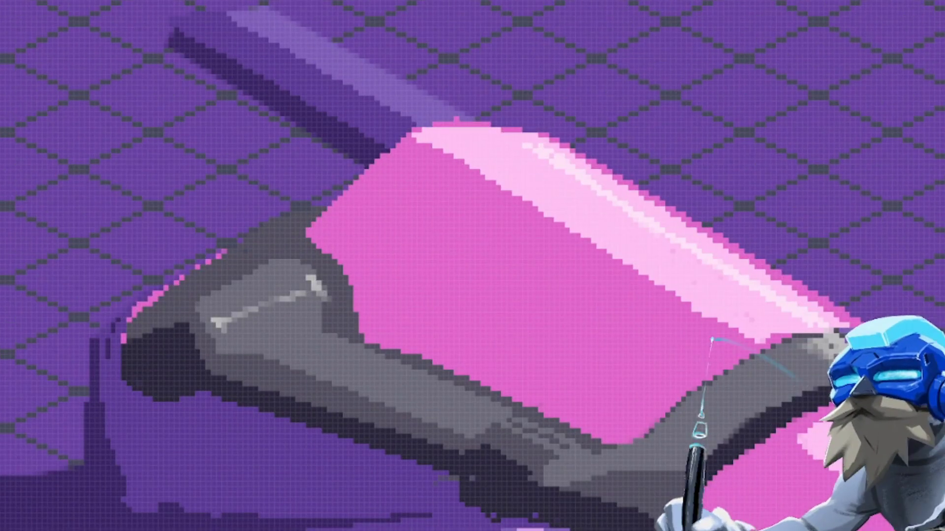
mouse_move(307, 235)
mouse_down()
mouse_move(387, 156)
mouse_move(280, 241)
mouse_move(349, 186)
mouse_up()
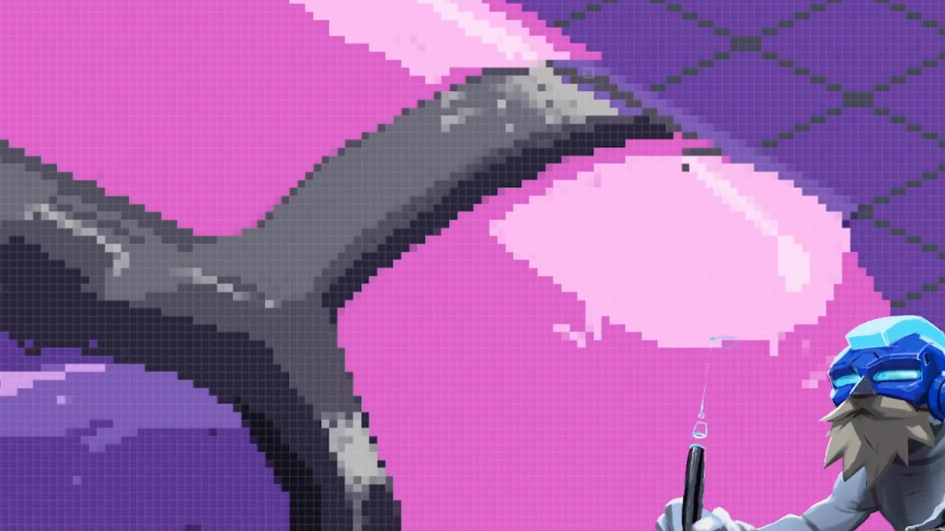
drag(597, 72, 681, 107)
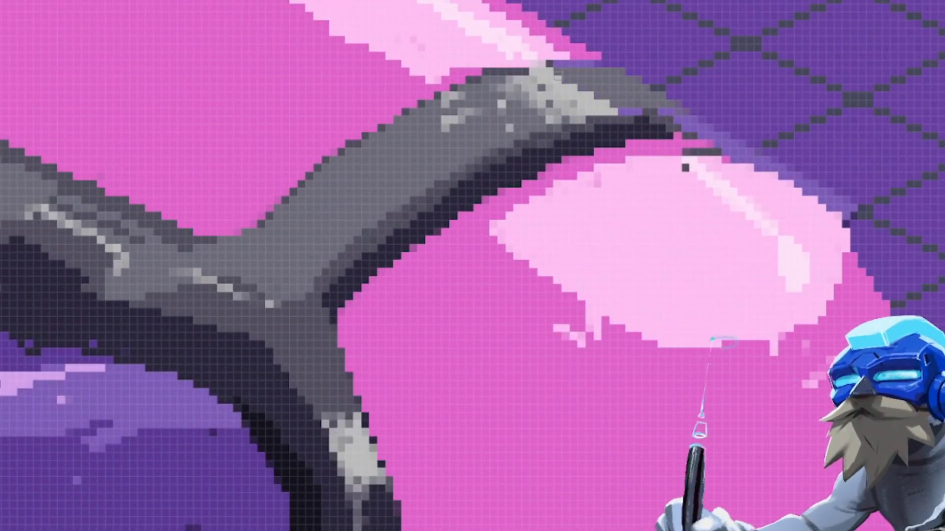
drag(557, 74, 630, 112)
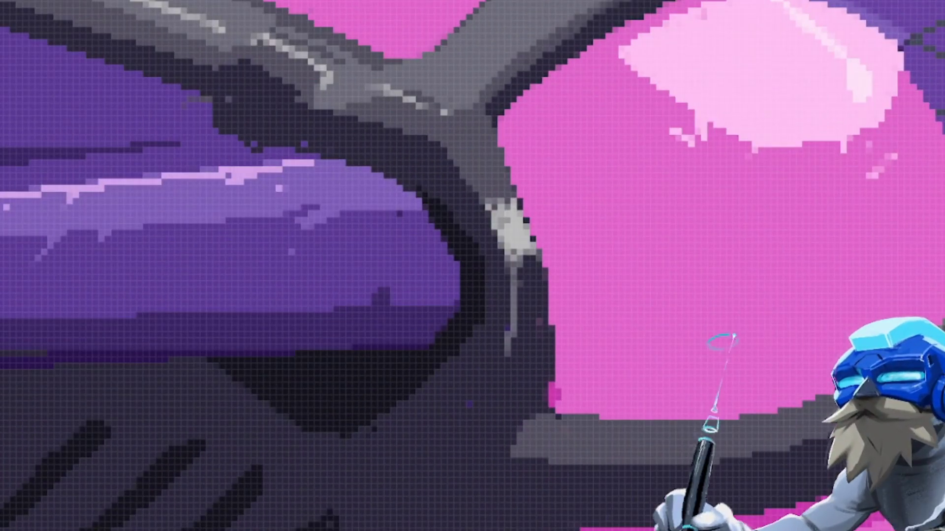
Step: Shade the upright canopy post beside the domed pink glass with grey sampled from the frame
alt+click(482, 179)
mouse_move(511, 261)
mouse_down()
mouse_move(525, 285)
mouse_move(542, 281)
mouse_move(538, 350)
mouse_up()
drag(495, 243, 509, 313)
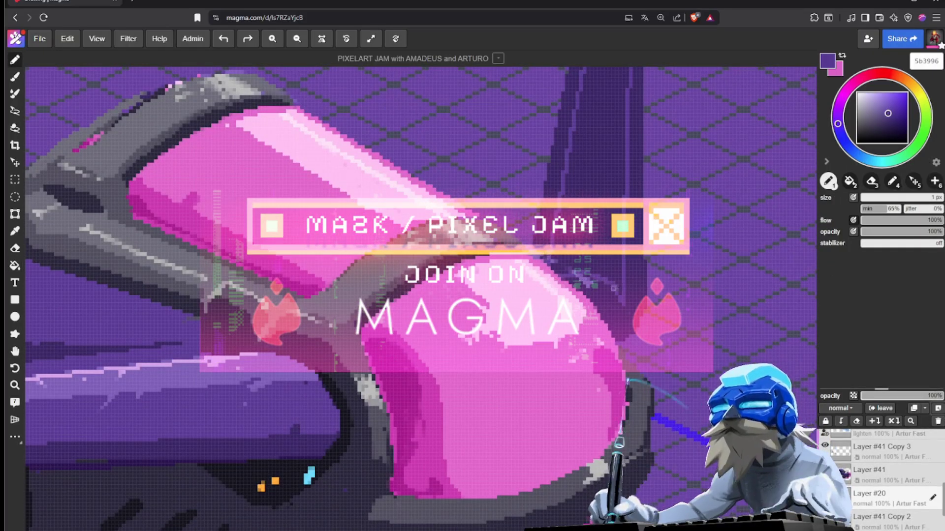
Step: Fill the antenna behind the cockpit with purple 5b3996 and its central band with lighter purple 7e5db8
key(g)
click(613, 288)
scroll(505, 370, down, 3)
key(b)
alt+click(324, 376)
middle_drag(323, 376, 289, 420)
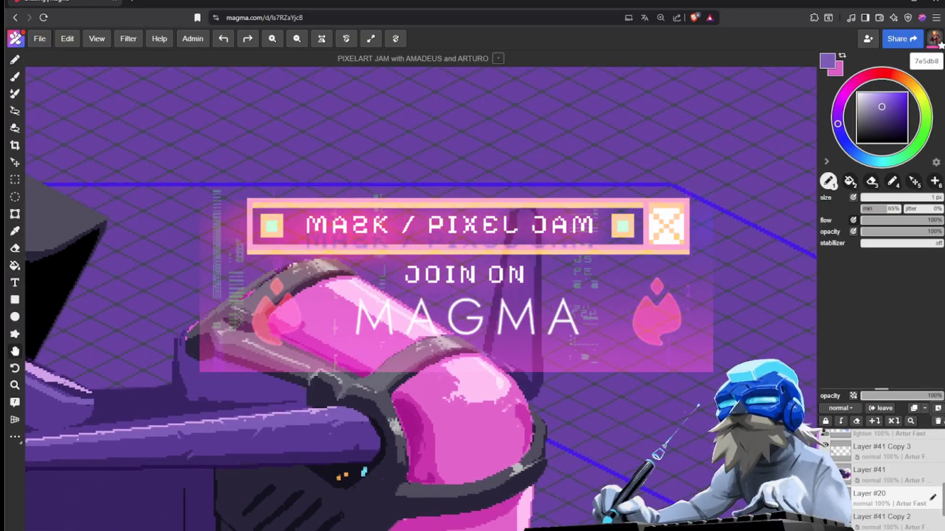
scroll(496, 322, up, 1)
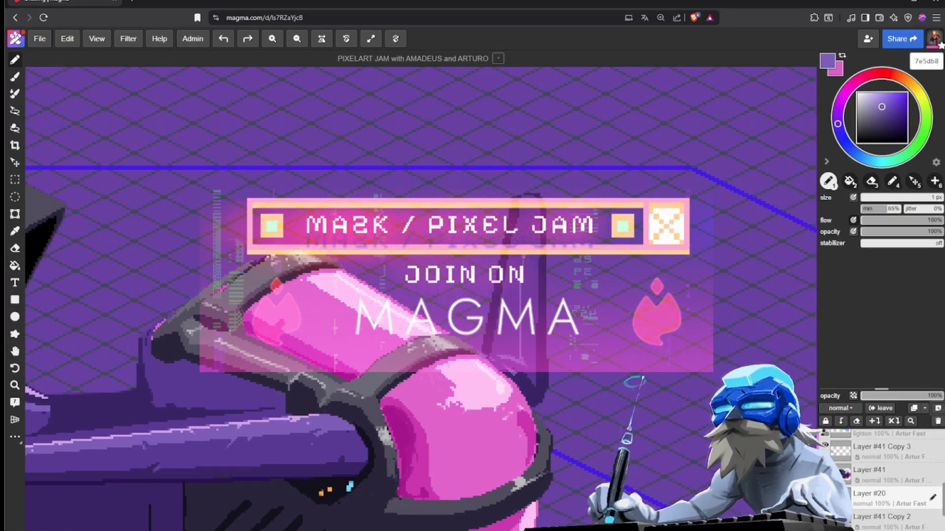
key(g)
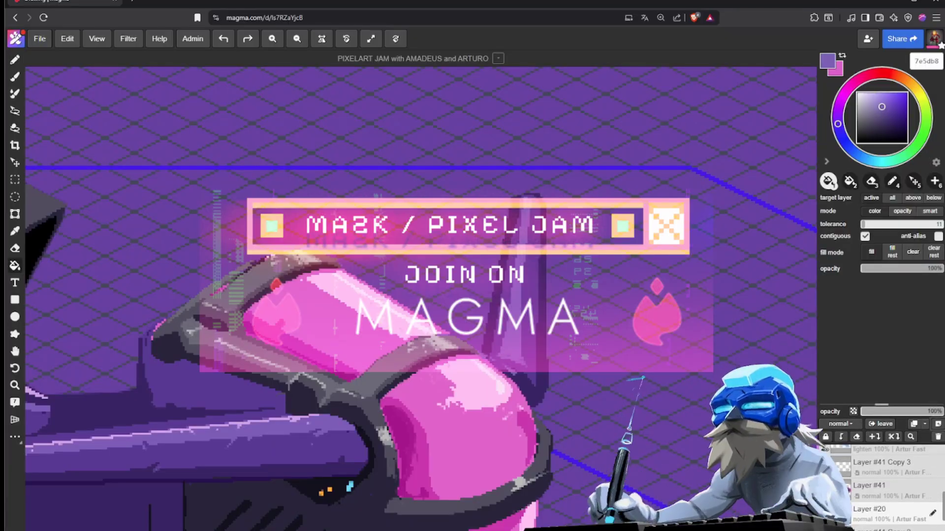
drag(524, 345, 534, 295)
Step: Draw a near-black 14131e shadow at the antenna's base where it meets the domed cockpit glass
key(b)
alt+click(536, 298)
alt+click(529, 286)
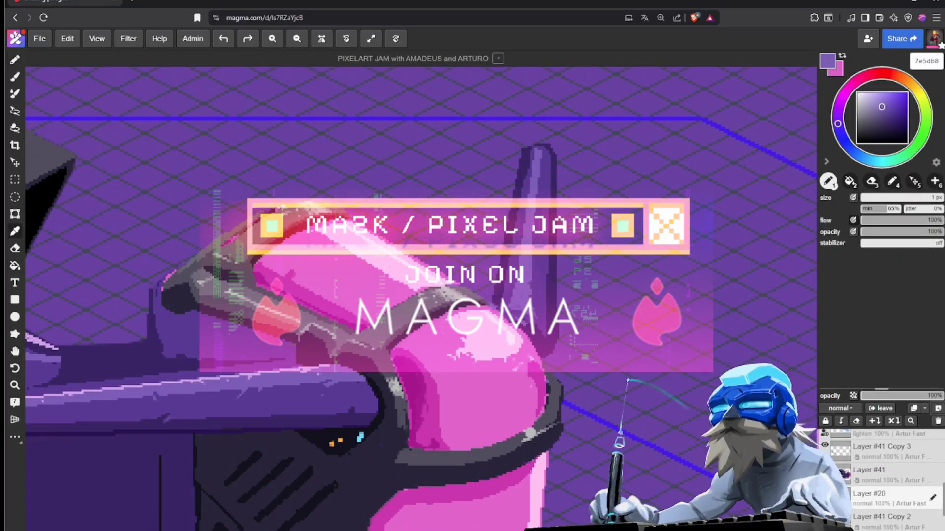
alt+click(335, 485)
scroll(516, 338, up, 2)
mouse_move(510, 299)
mouse_down()
mouse_move(561, 358)
mouse_move(535, 313)
mouse_up()
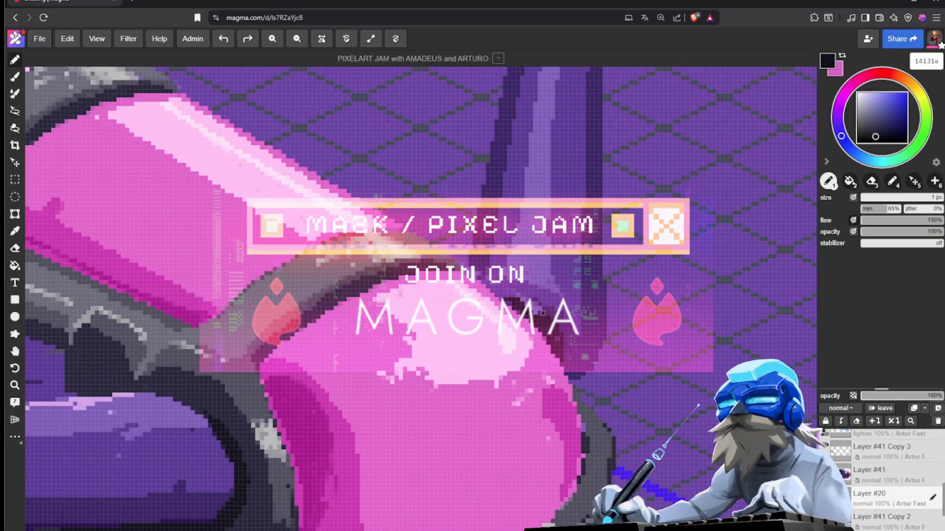
Step: Nudge the purple antenna on Layer #20 slightly to adjust its position behind the cockpit
click(869, 475)
key(e)
scroll(559, 332, down, 5)
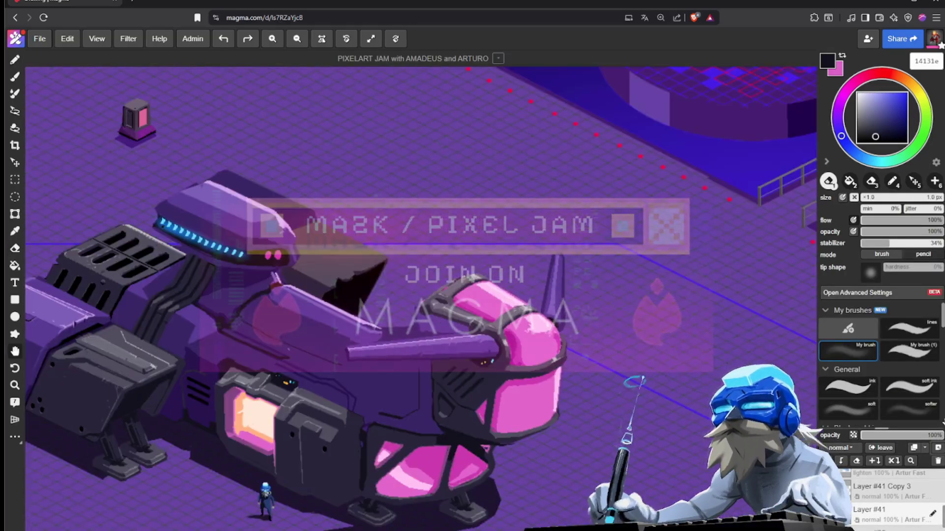
drag(687, 376, 684, 334)
click(880, 528)
key(v)
drag(549, 278, 546, 275)
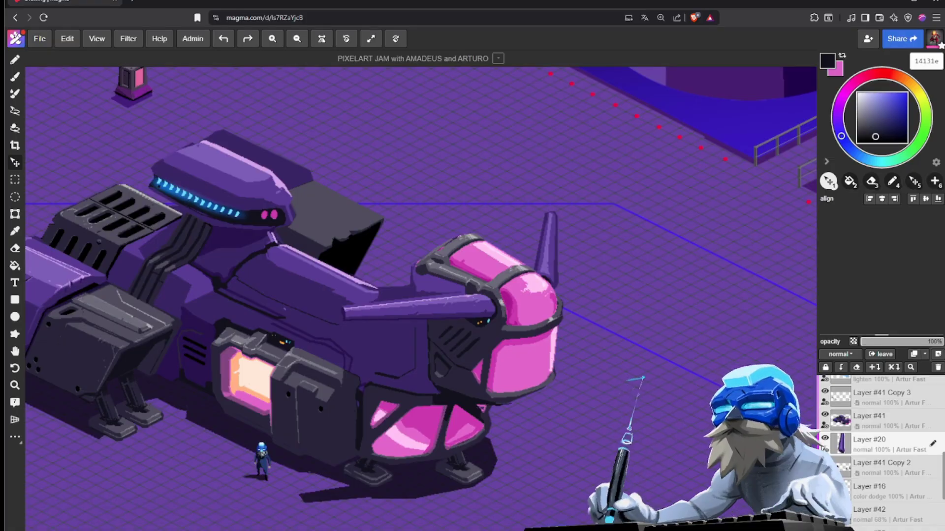
scroll(547, 276, down, 4)
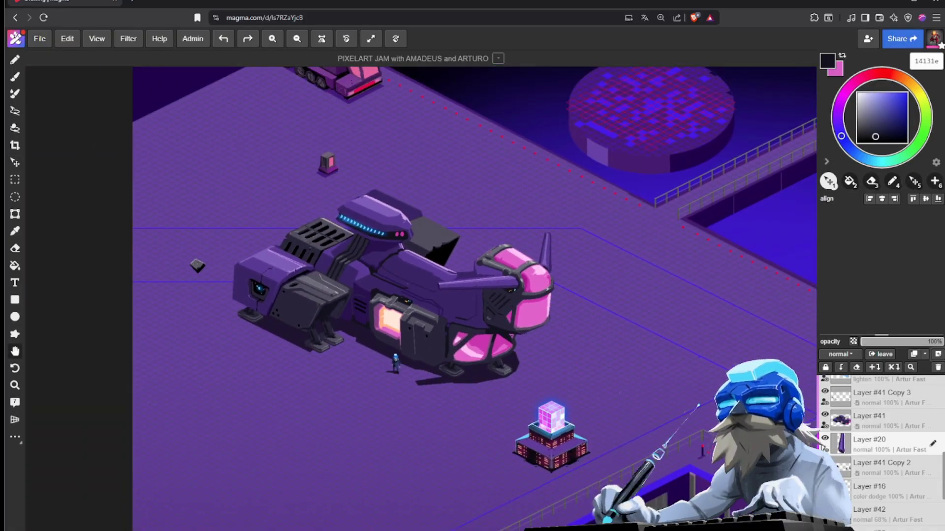
Step: Draw a pale purple d4a0e9 highlight line along the length of the antenna, from its base to its tip
scroll(551, 251, up, 5)
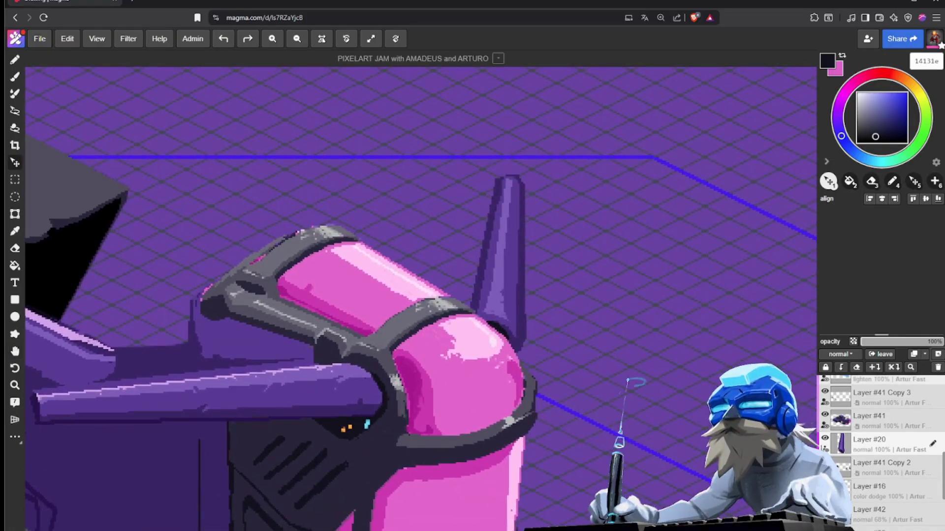
scroll(424, 336, up, 1)
middle_drag(423, 336, 489, 327)
key(b)
alt+click(347, 368)
middle_drag(551, 308, 460, 363)
scroll(461, 362, up, 1)
mouse_move(489, 345)
mouse_down()
mouse_move(500, 347)
mouse_move(505, 249)
mouse_up()
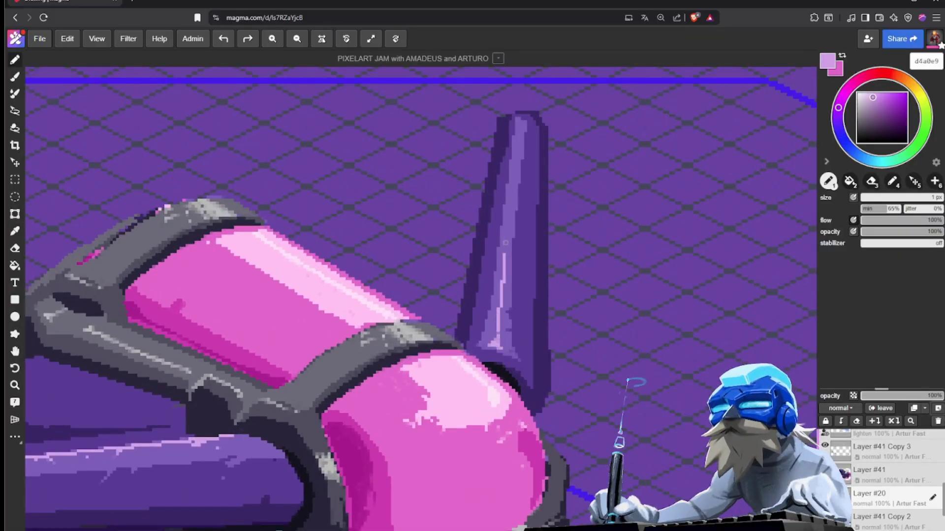
drag(514, 180, 520, 117)
scroll(603, 310, down, 5)
Step: Outline a reflection on the domed cockpit glass on Layer #41 and fill it with deep pink cb35b0
scroll(612, 381, up, 4)
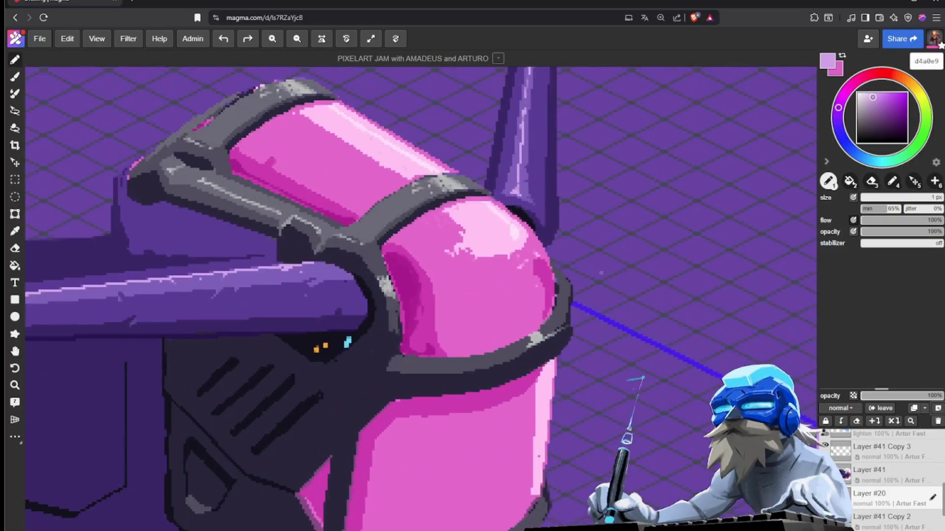
alt+click(430, 342)
click(886, 474)
alt+click(429, 327)
drag(440, 340, 443, 325)
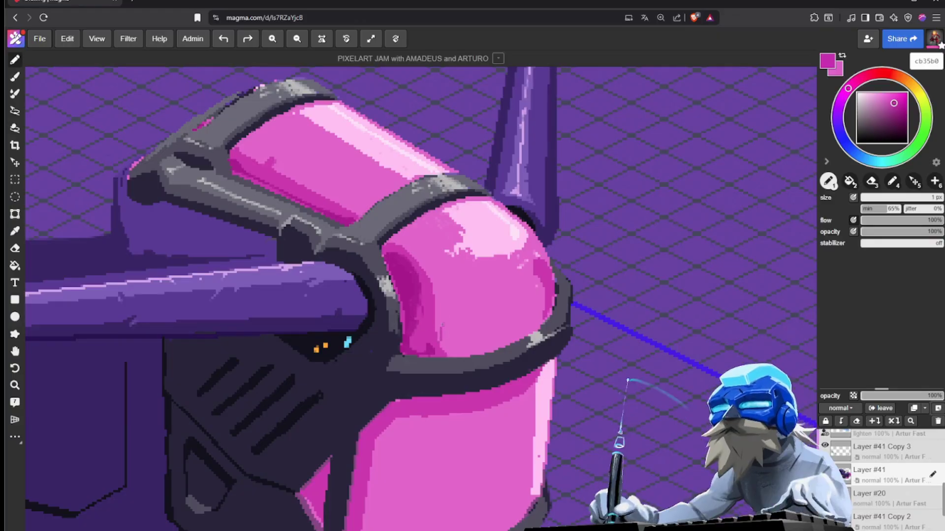
mouse_move(528, 276)
mouse_down()
mouse_move(461, 351)
mouse_move(440, 340)
mouse_move(479, 151)
mouse_up()
key(g)
click(485, 310)
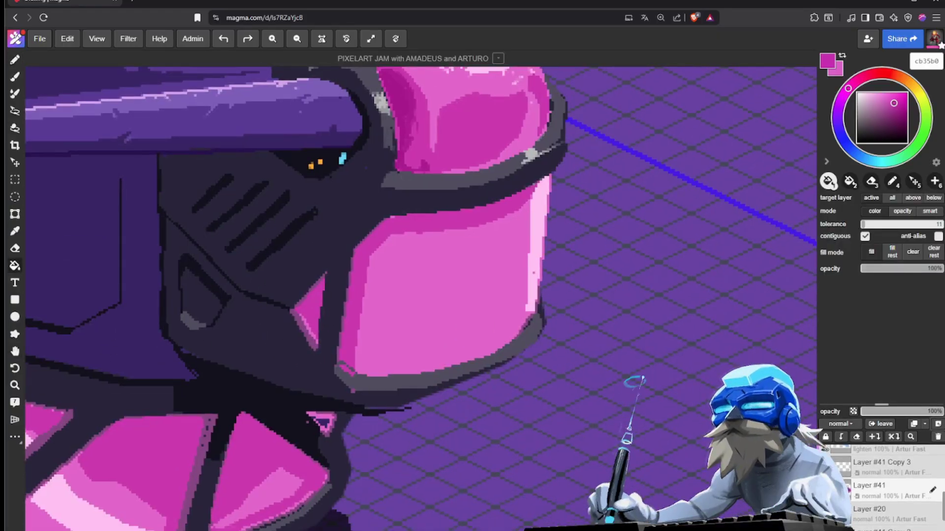
Step: Outline curved reflection shapes on the lower cockpit glass and fill the area between them with deep pink cb35b0
key(p)
drag(420, 235, 385, 339)
drag(408, 271, 469, 347)
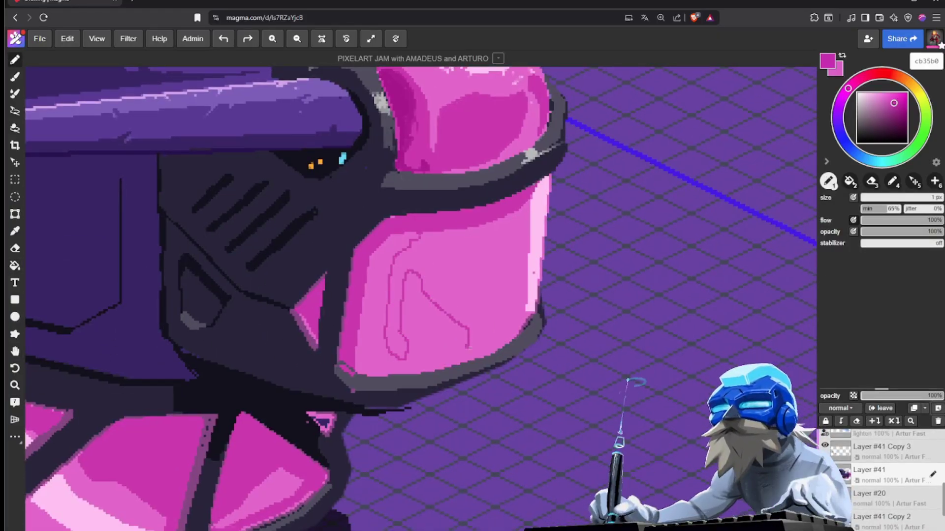
drag(491, 231, 506, 218)
key(g)
click(462, 280)
scroll(413, 357, down, 4)
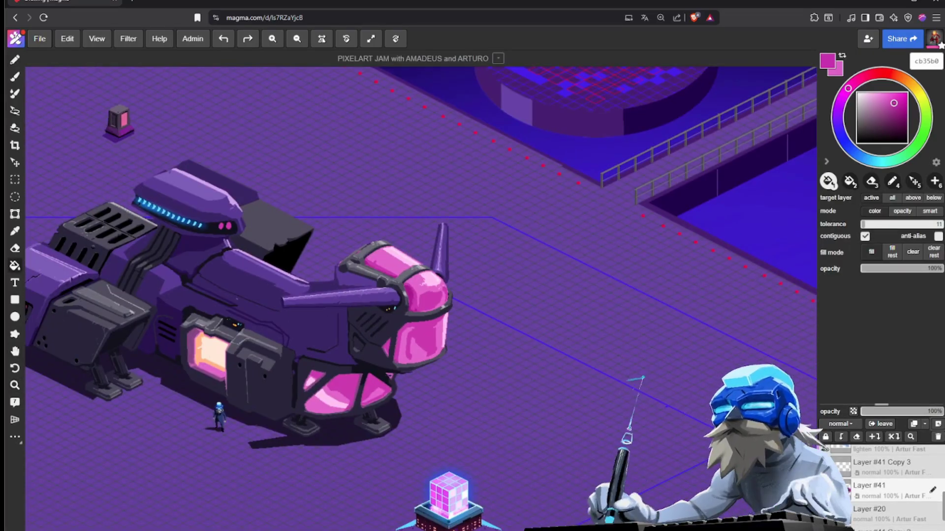
Step: Paint over the stray pink pixels at the lower cockpit glass's bottom corner with the frame's sampled greys
scroll(431, 305, up, 8)
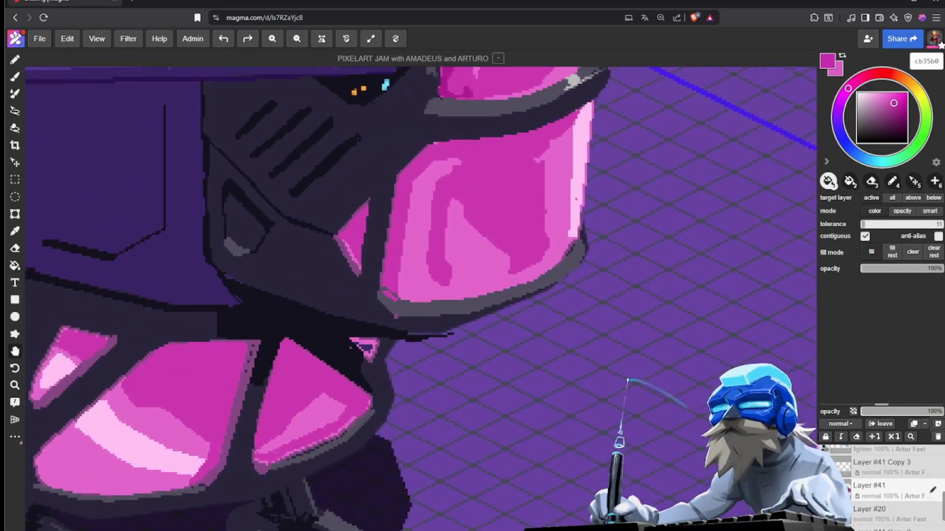
key(b)
drag(428, 296, 441, 300)
click(356, 313)
alt+click(338, 338)
drag(340, 323, 318, 309)
alt+click(341, 357)
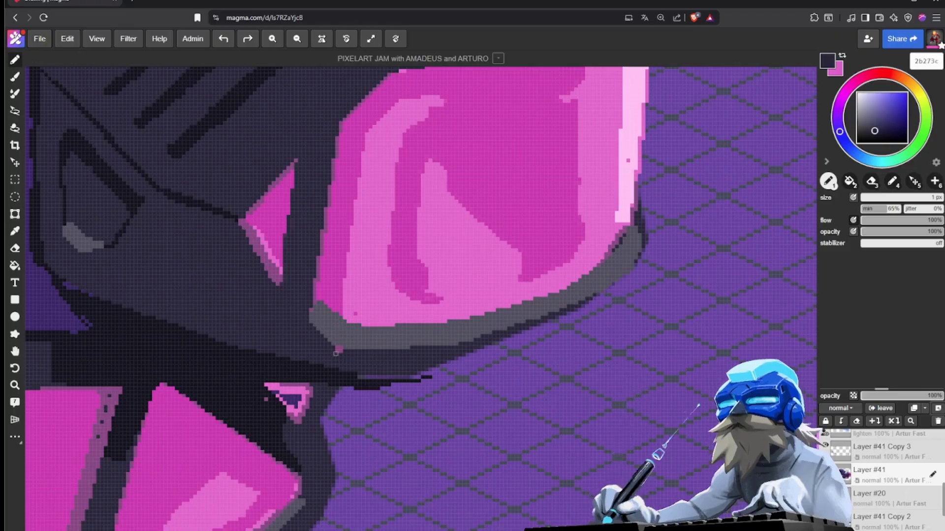
click(338, 349)
Step: Touch up the lower glass's bottom corner and draw a pink e164cb line up its rear edge
middle_drag(315, 295, 353, 372)
alt+click(389, 391)
drag(380, 393, 358, 378)
middle_drag(364, 361, 365, 413)
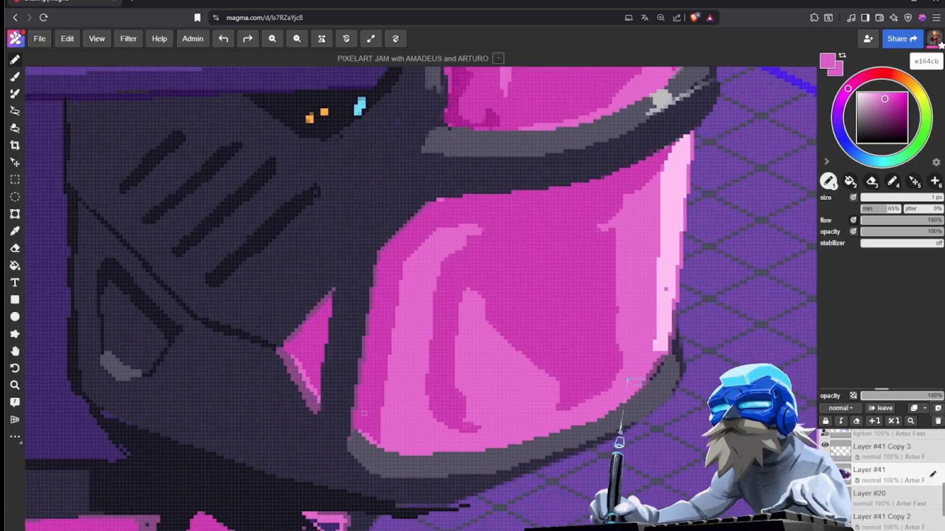
drag(358, 428, 382, 252)
Step: Draw a grey 534f60 rim along the rear edge of the lower cockpit glass
alt+click(353, 439)
drag(353, 437, 377, 255)
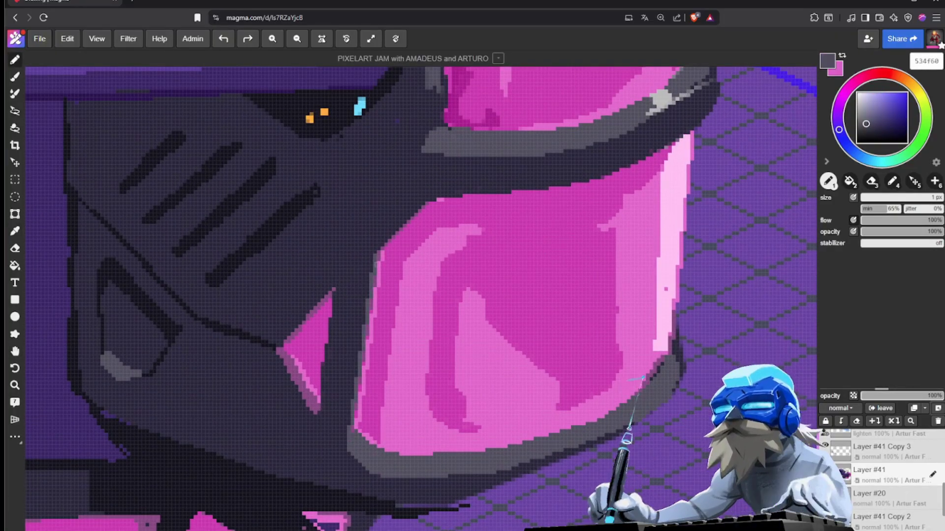
drag(366, 352, 358, 413)
scroll(380, 253, down, 3)
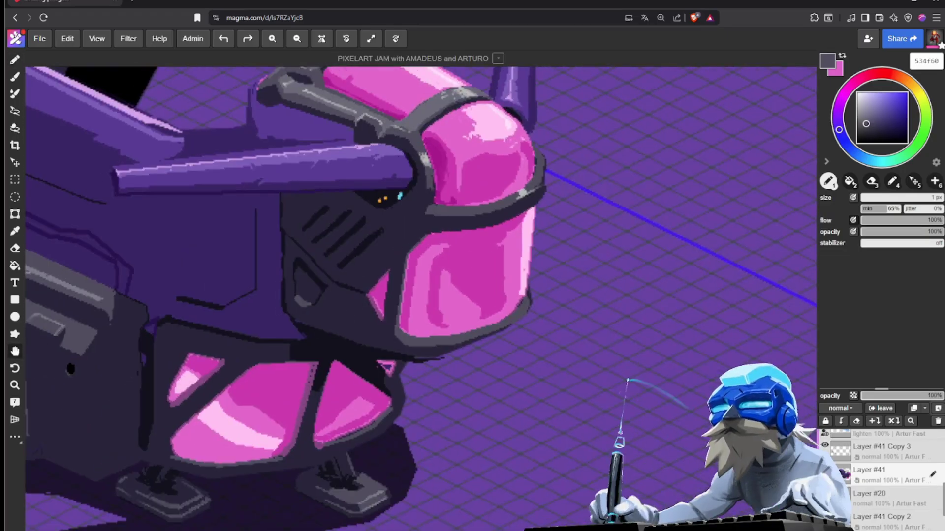
Step: Thicken the underside of the frame below the lower cockpit glass by outlining and filling it with dark 2b273c
scroll(396, 336, up, 3)
alt+click(366, 333)
alt+click(360, 323)
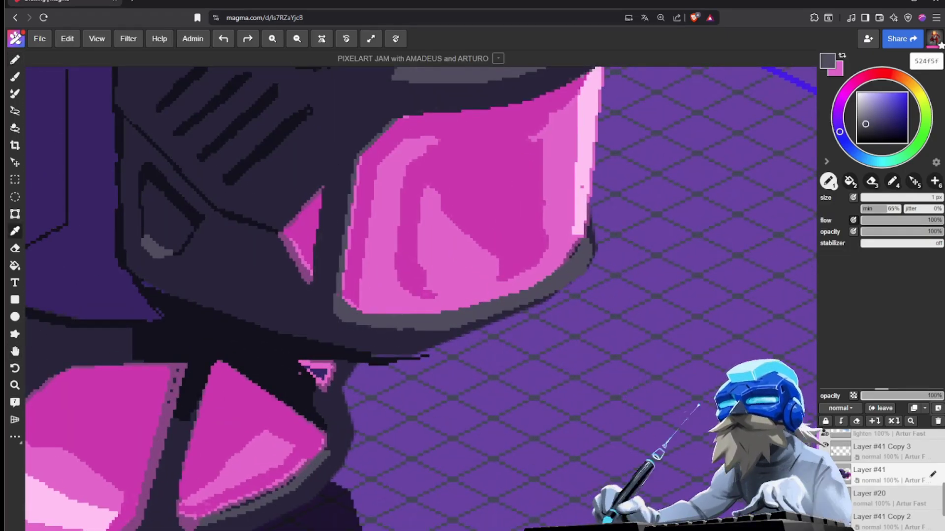
drag(422, 353, 489, 343)
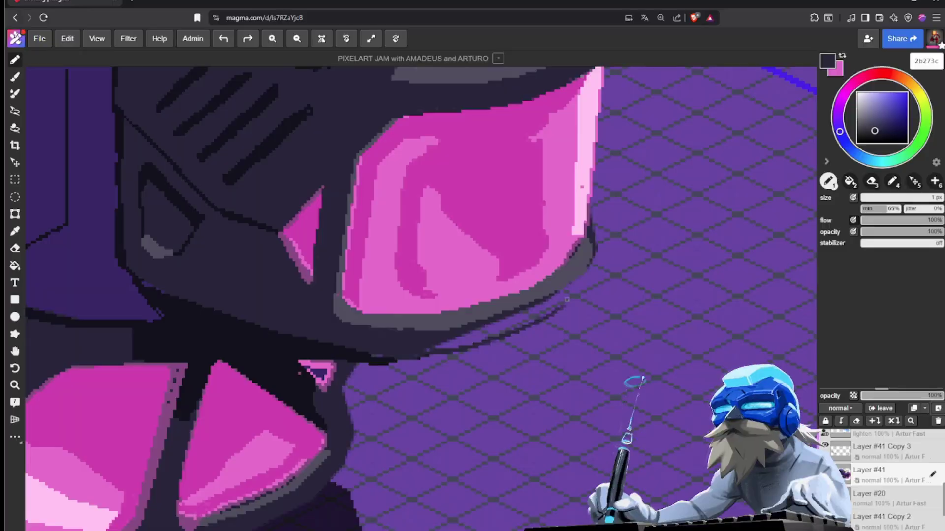
mouse_move(556, 295)
mouse_down()
mouse_move(591, 259)
mouse_move(551, 313)
mouse_up()
drag(460, 346, 519, 315)
key(g)
click(537, 309)
key(b)
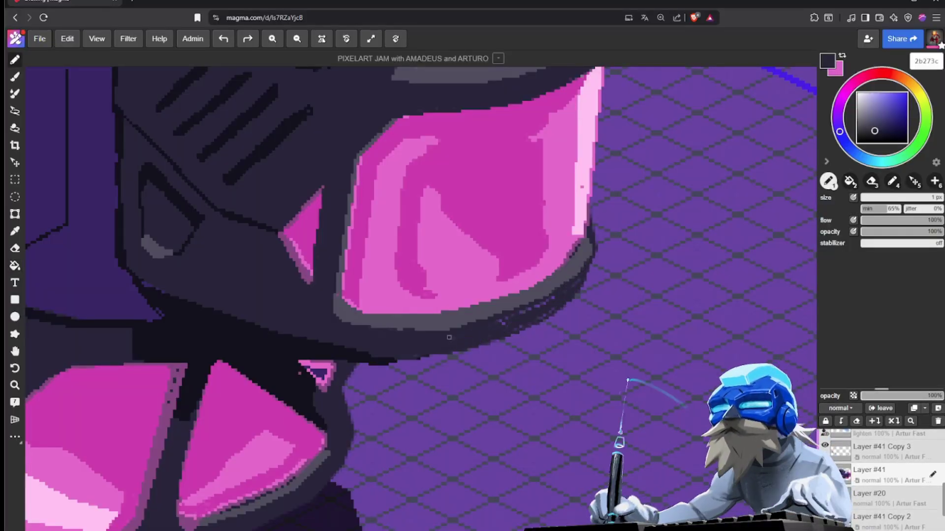
scroll(455, 348, down, 3)
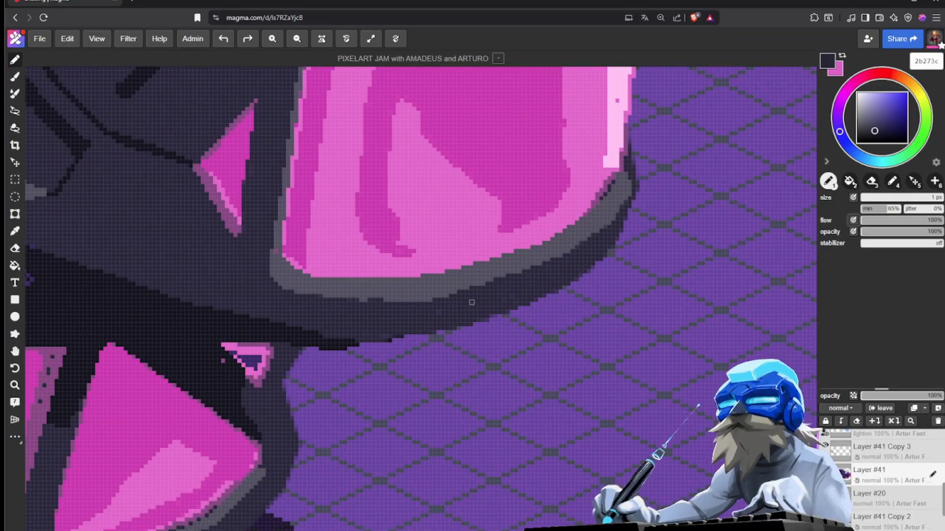
Step: Touch up the near-black gap between the two larger lower windows with the sampled dark 14131e
scroll(465, 373, down, 1)
scroll(465, 372, down, 3)
drag(465, 373, 580, 379)
scroll(580, 352, up, 7)
alt+click(336, 433)
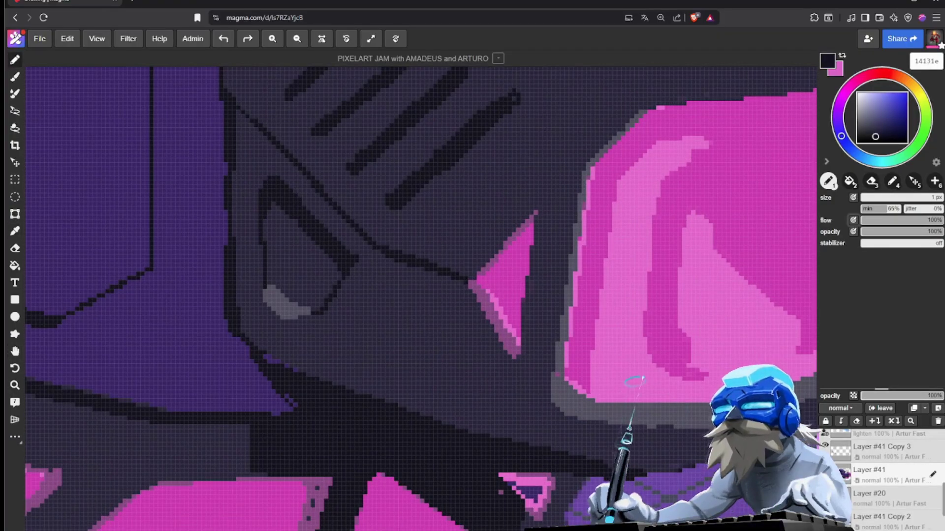
mouse_move(333, 437)
mouse_down()
mouse_move(418, 308)
mouse_move(481, 241)
mouse_up()
alt+click(467, 301)
drag(463, 294, 459, 308)
drag(458, 392, 476, 283)
Step: Thicken and extend the grey 524f5f rim along the underside of the triangular lower window
alt+click(522, 417)
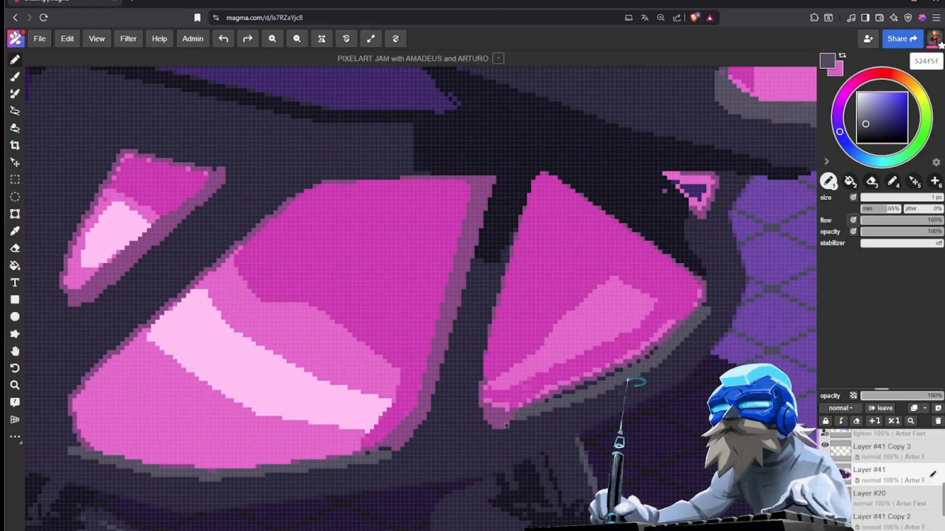
key(z)
drag(515, 416, 462, 423)
mouse_move(515, 468)
mouse_down()
mouse_move(576, 348)
mouse_move(634, 349)
mouse_up()
Step: Clean up the underside edge of the frame below the lower windows with near-black 14131e
alt+click(500, 337)
mouse_move(488, 340)
mouse_down()
mouse_move(626, 294)
mouse_move(527, 356)
mouse_up()
drag(658, 285, 583, 326)
scroll(499, 367, down, 2)
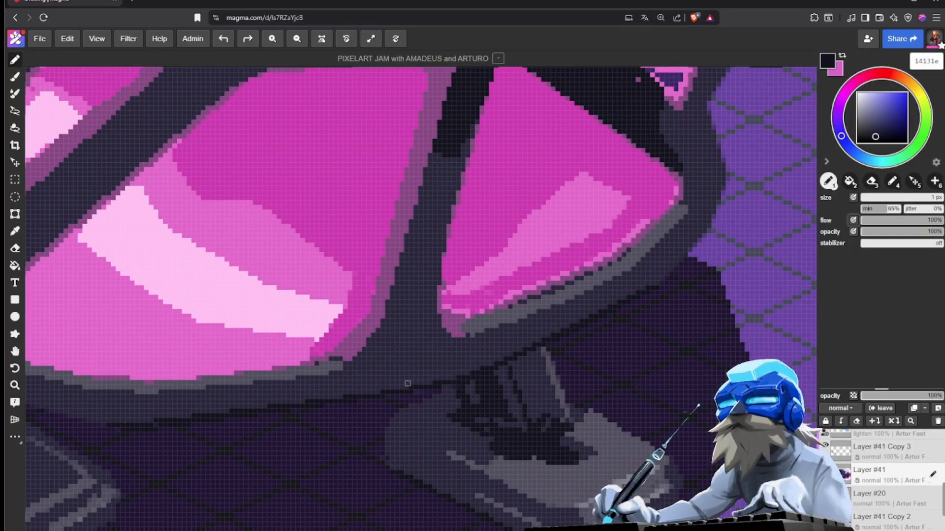
scroll(421, 381, down, 1)
scroll(490, 347, up, 3)
drag(601, 286, 525, 388)
scroll(525, 389, down, 5)
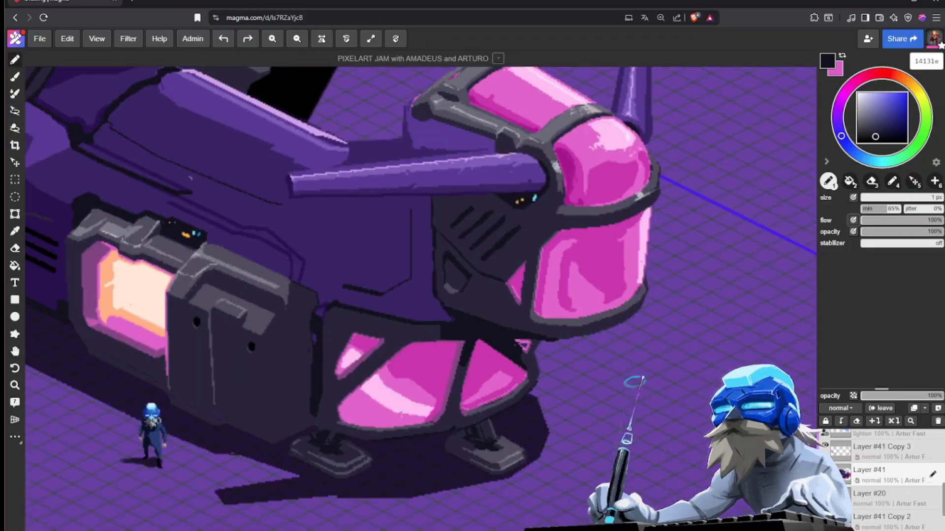
drag(525, 355, 508, 319)
Step: Outline a narrow shadow strip in dark magenta a7178e along the inner edge of the large lower window beside the frame post
scroll(508, 319, up, 4)
scroll(509, 320, up, 1)
alt+click(495, 387)
scroll(635, 388, down, 6)
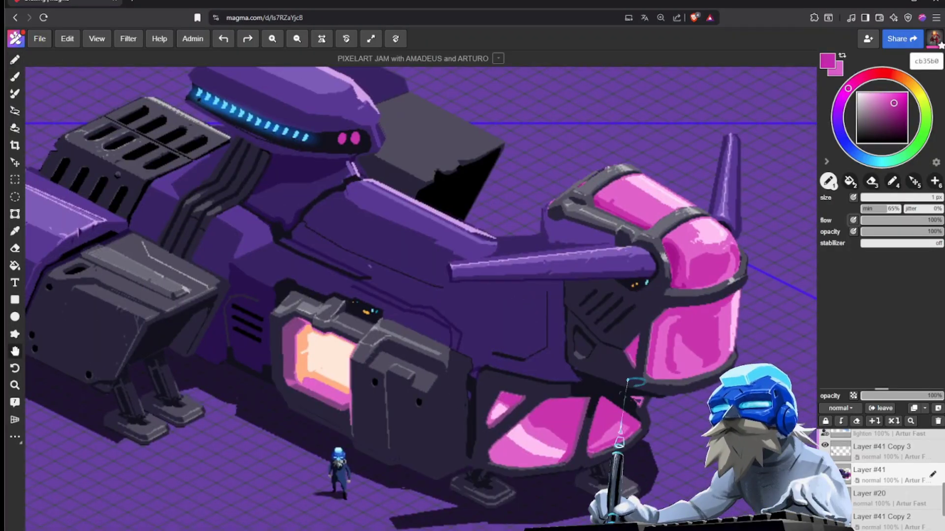
scroll(649, 305, up, 3)
scroll(436, 191, up, 4)
alt+click(436, 190)
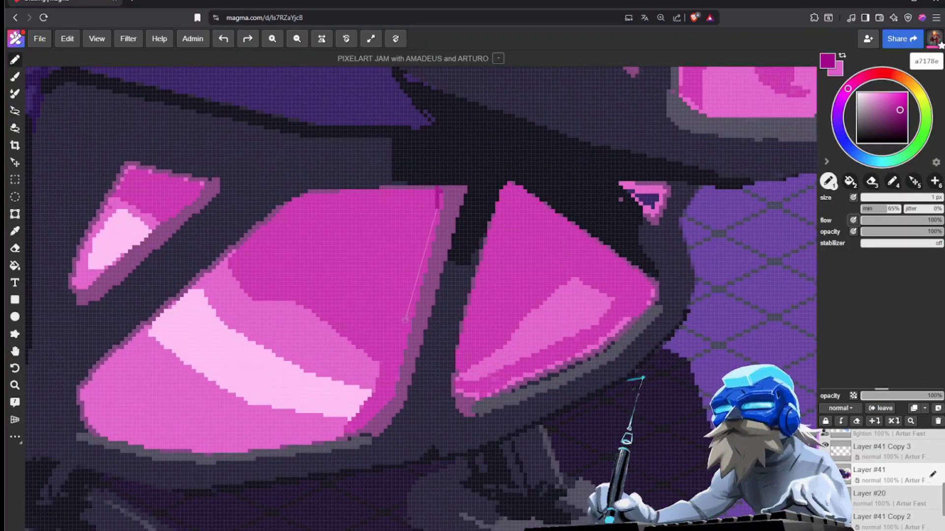
shift+click(406, 339)
shift+click(378, 382)
shift+click(381, 360)
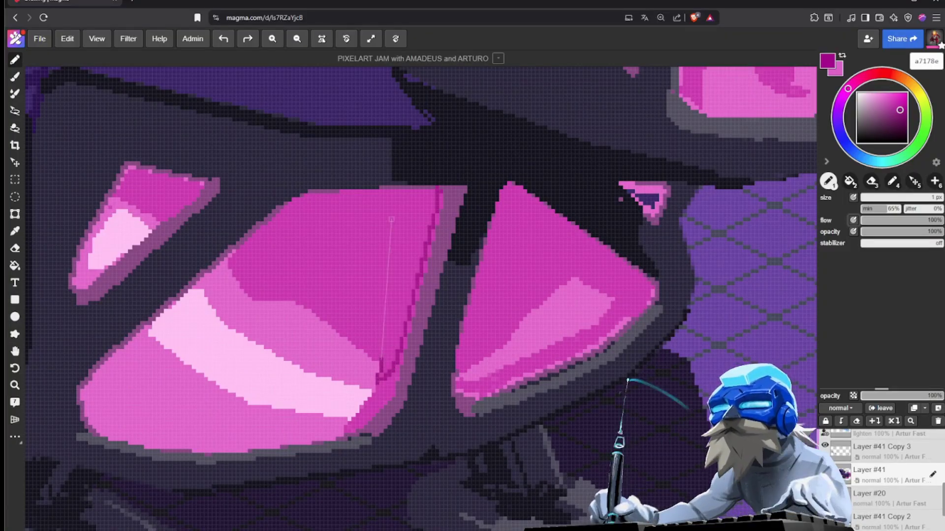
shift+click(416, 192)
Step: Fill the outlined shadow strip in the large lower window with dark magenta a7178e
key(g)
click(406, 295)
scroll(414, 325, down, 5)
scroll(394, 374, up, 5)
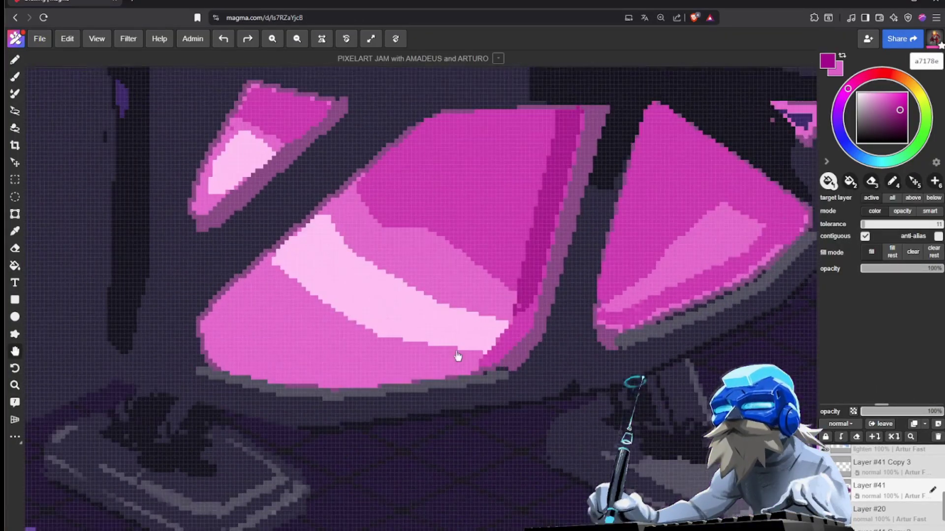
key(b)
scroll(299, 382, down, 5)
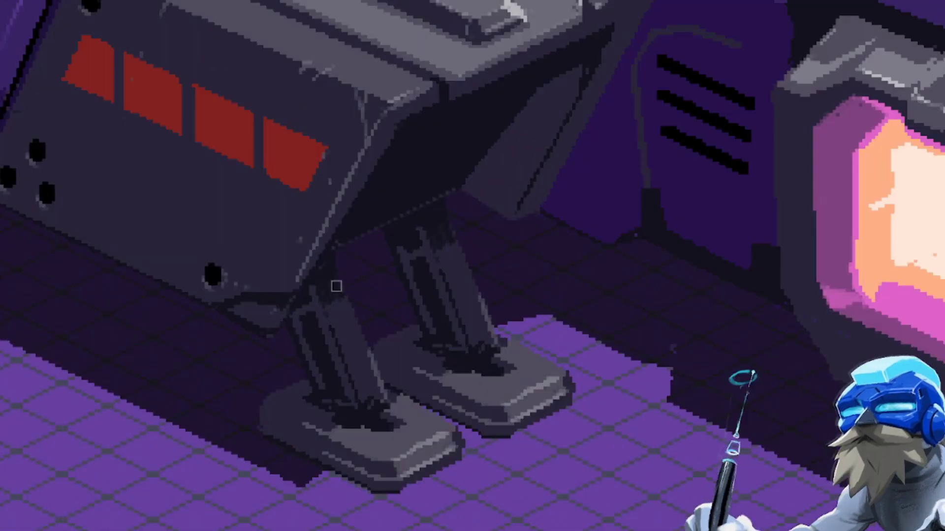
Step: Undo the last change to the four coloured panels on the rear grey housing
scroll(248, 259, up, 2)
key(ctrl+z)
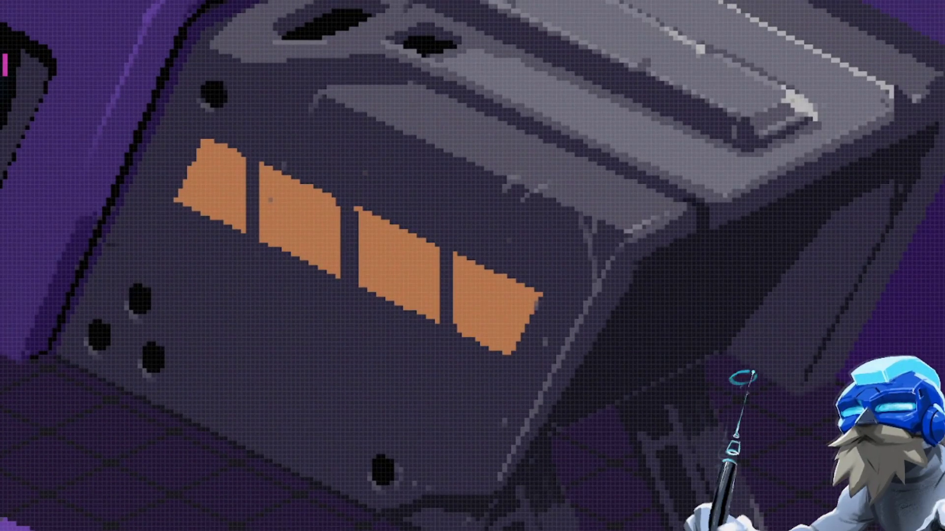
scroll(370, 225, up, 3)
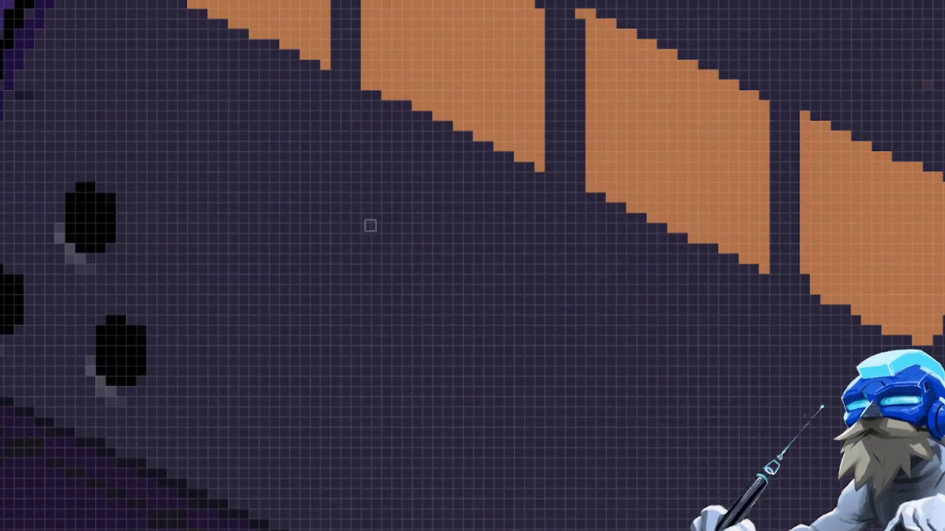
Step: Paint a small orange digit 1 above the orange panels on the rear grey housing
drag(370, 225, 312, 507)
mouse_move(543, 269)
mouse_down()
mouse_move(546, 173)
mouse_move(549, 261)
mouse_up()
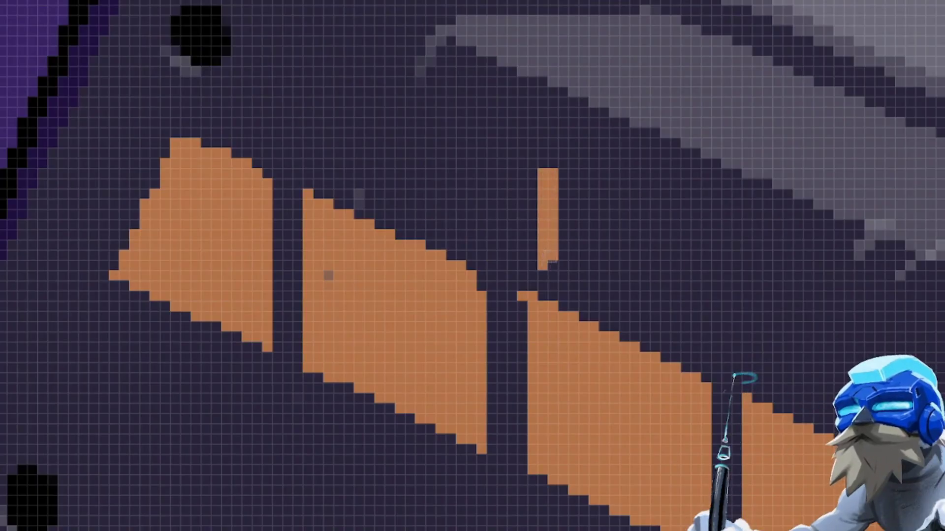
drag(563, 186, 559, 273)
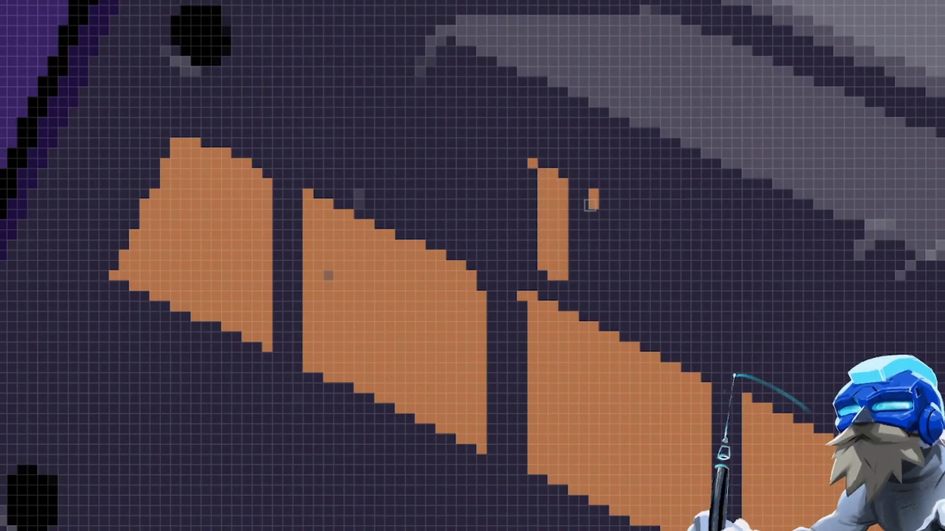
Step: Paint an orange digit 0 beside the 1, outlining it and thickening its sides and base
drag(590, 206, 594, 288)
drag(654, 306, 655, 222)
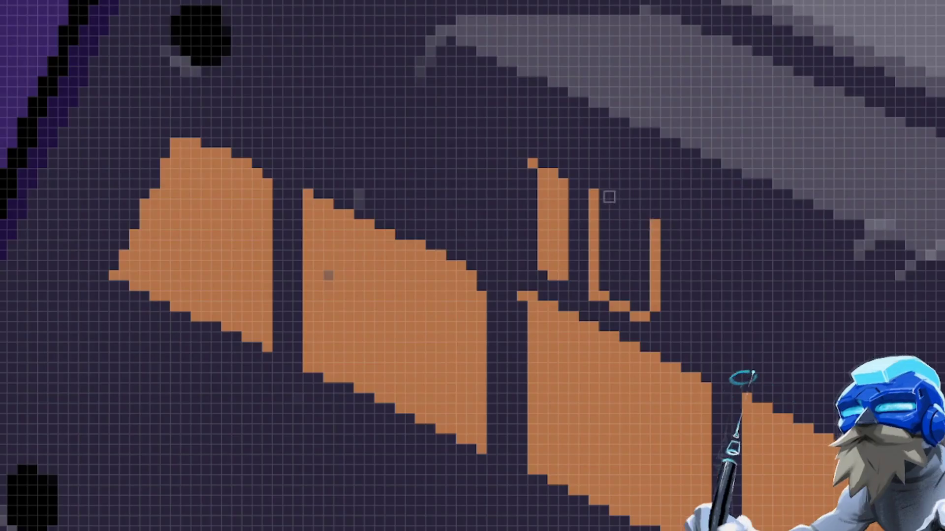
drag(604, 203, 603, 306)
drag(645, 235, 644, 307)
mouse_move(615, 296)
mouse_down()
mouse_move(614, 212)
mouse_move(635, 307)
mouse_up()
click(624, 296)
Step: Paint a third orange character after the 10 on the rear housing, with an upright stroke and a short top stroke
scroll(625, 296, down, 7)
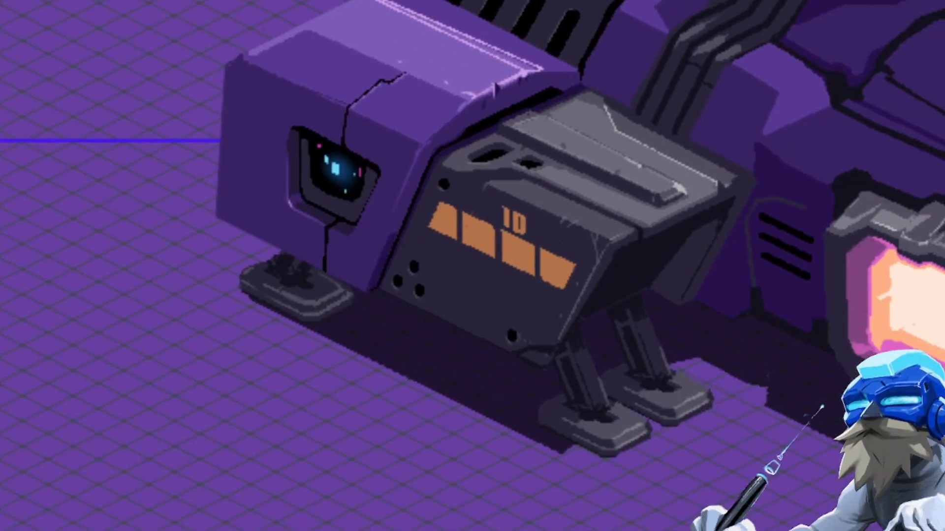
scroll(521, 226, up, 6)
click(436, 167)
scroll(541, 246, down, 5)
scroll(642, 300, up, 3)
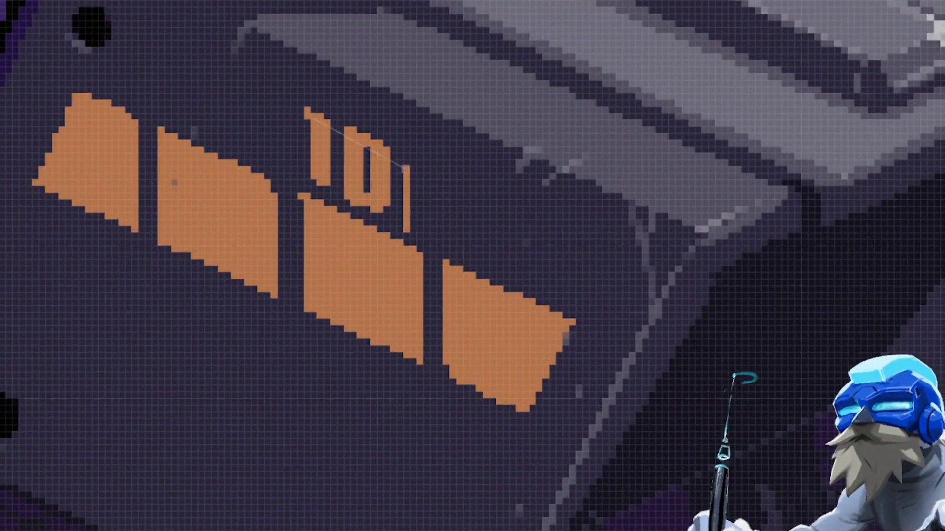
drag(416, 211, 413, 237)
scroll(417, 172, down, 3)
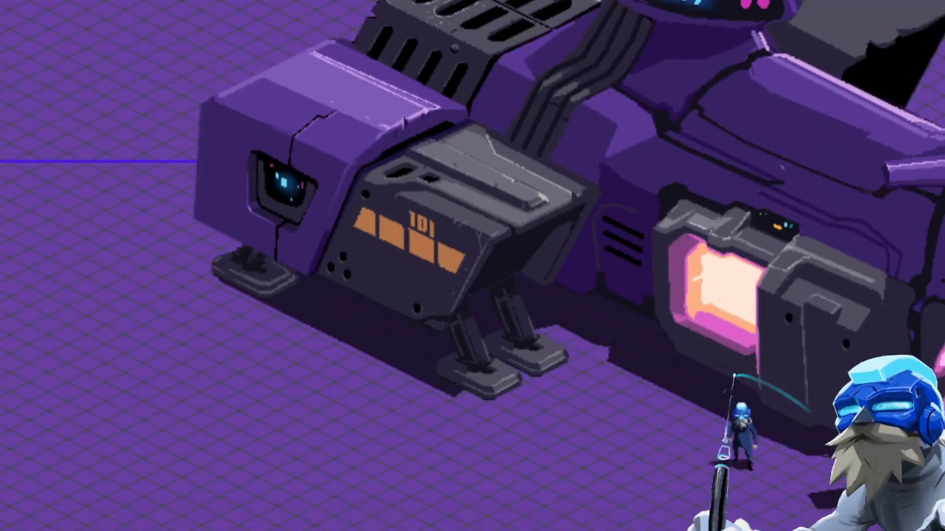
scroll(439, 173, up, 4)
drag(381, 381, 451, 256)
scroll(535, 247, down, 5)
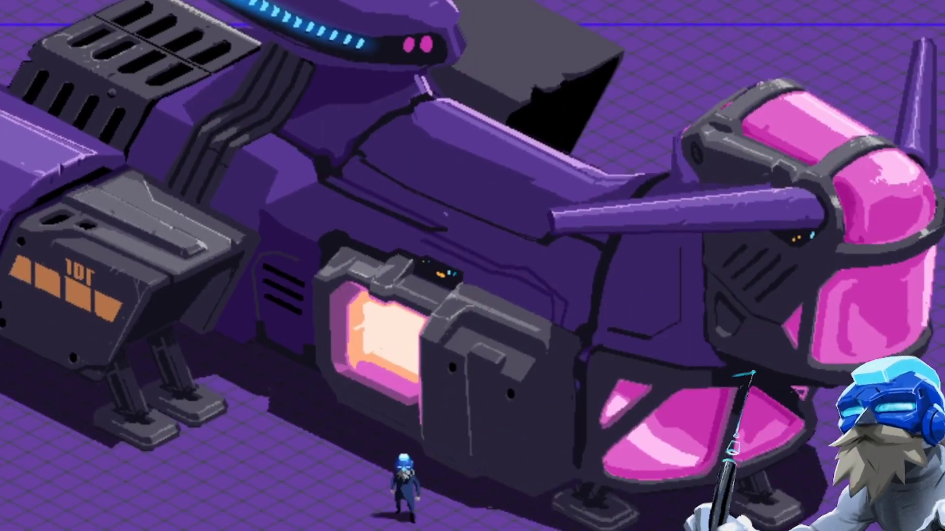
Step: Fill the dark trim along the bottom edge of the purple hull panel below the vents with black
scroll(361, 341, up, 5)
middle_drag(350, 446, 398, 375)
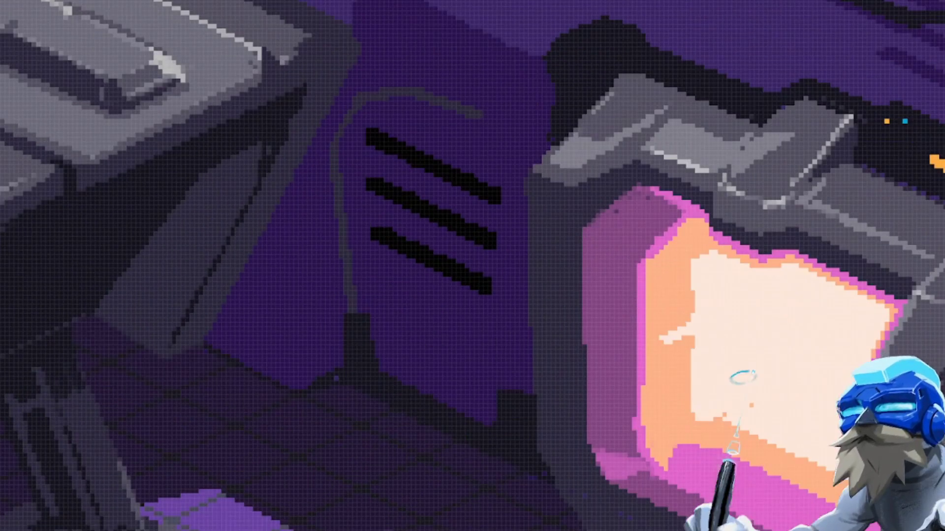
click(497, 437)
scroll(498, 438, down, 4)
scroll(527, 285, up, 4)
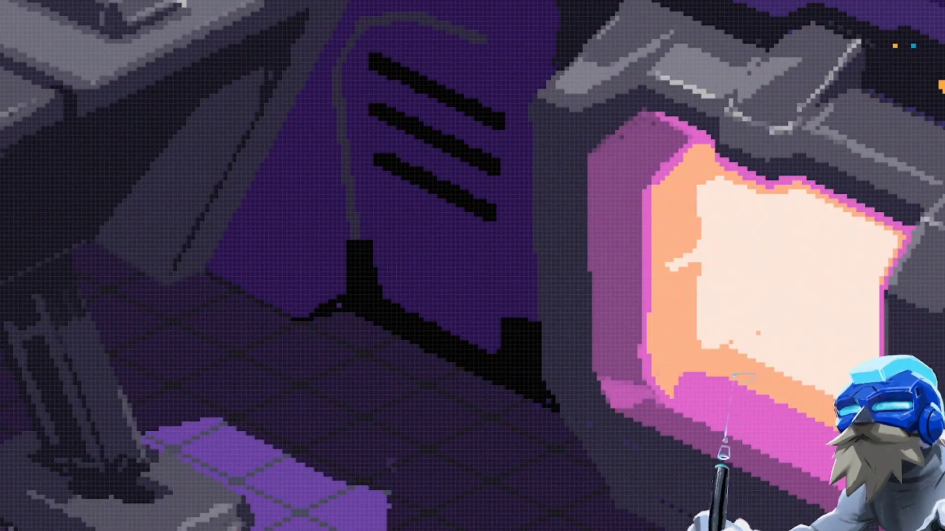
Step: Outline a patch at the purple hull panel's lower corner beside the grey housing and fill it with black
middle_drag(338, 305, 516, 353)
scroll(516, 353, up, 1)
mouse_move(426, 343)
mouse_down()
mouse_move(390, 266)
mouse_move(464, 352)
mouse_up()
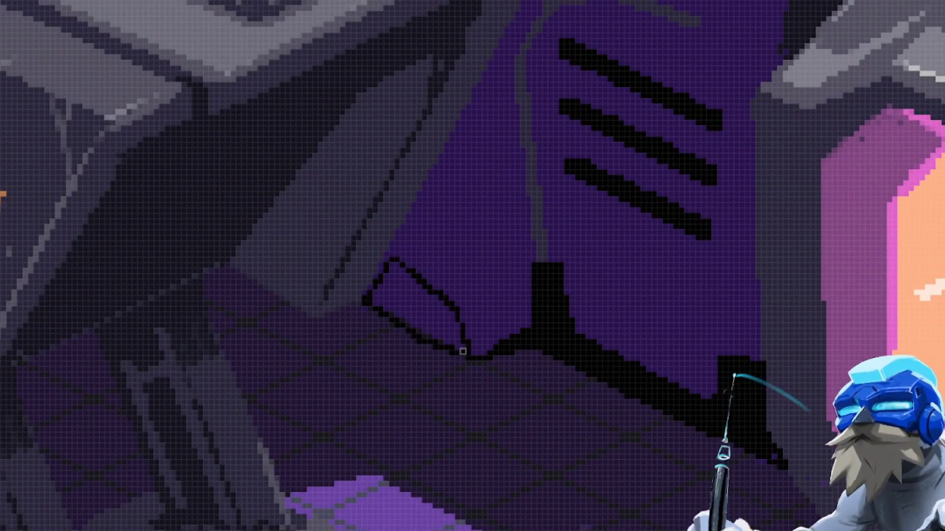
click(428, 317)
Step: Draw a thin black line up the purple hull panel from the trim's upright and touch up the housing's underside edge
mouse_move(488, 310)
middle_down()
mouse_move(422, 458)
mouse_move(387, 454)
middle_up()
drag(433, 406, 406, 289)
middle_drag(151, 357, 373, 308)
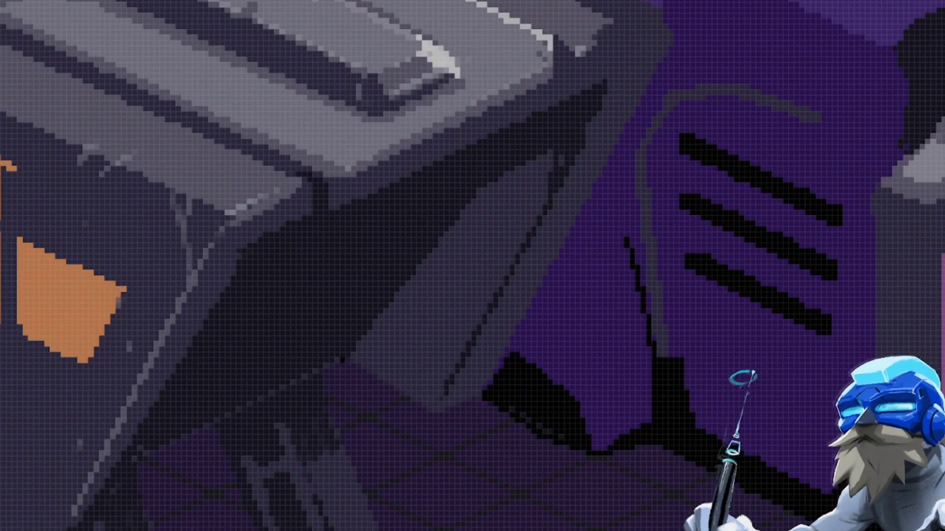
mouse_move(343, 360)
mouse_down()
mouse_move(247, 252)
mouse_move(600, 93)
mouse_move(405, 245)
mouse_move(340, 354)
mouse_up()
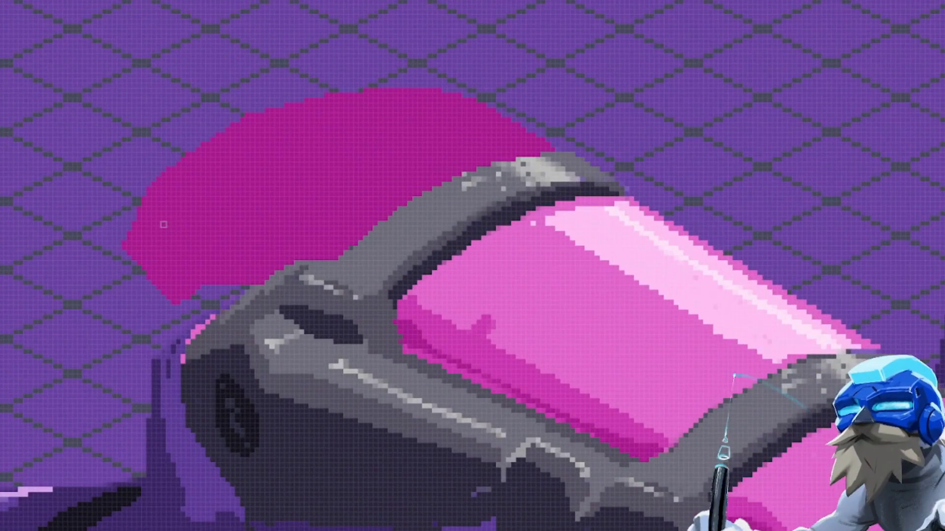
Step: Paint the rearmost cockpit glass pink inside its dark magenta edge and add a pale pink highlight along its top
mouse_move(148, 212)
mouse_down()
mouse_move(273, 256)
mouse_move(379, 224)
mouse_move(495, 166)
mouse_move(449, 98)
mouse_move(184, 182)
mouse_up()
drag(151, 208, 149, 215)
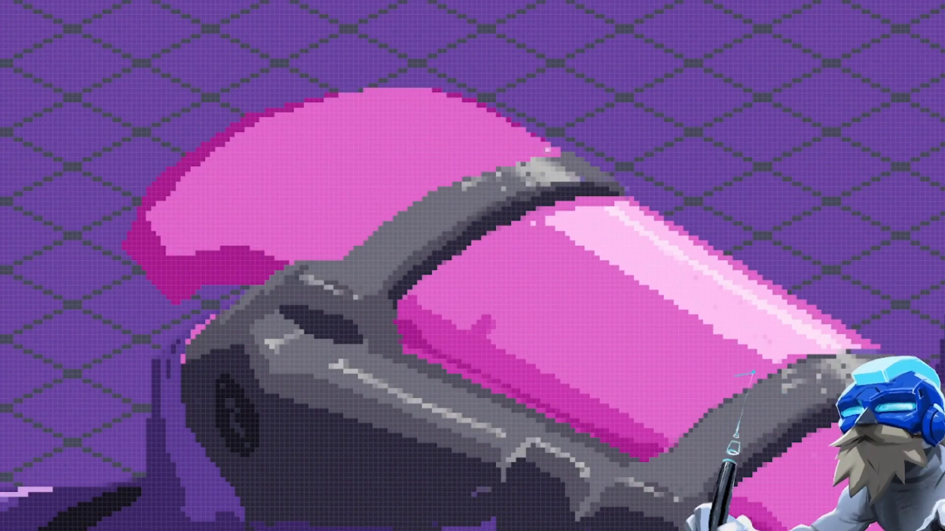
mouse_move(548, 150)
mouse_down()
mouse_move(408, 132)
mouse_move(418, 86)
mouse_move(546, 150)
mouse_up()
mouse_move(416, 218)
middle_down()
mouse_move(408, 211)
mouse_move(362, 221)
middle_up()
drag(477, 149, 336, 95)
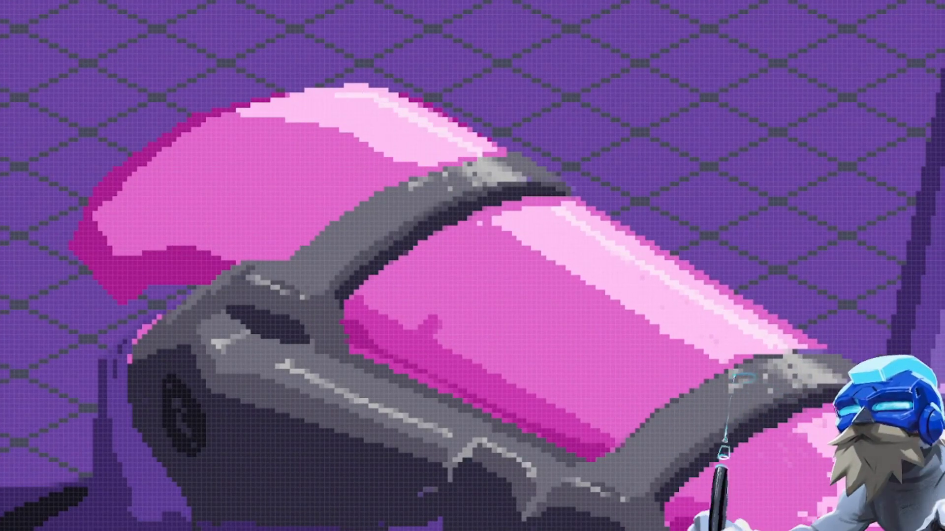
Step: Paint the dark frame around the rearmost cockpit glass and give its inner edge a lighter grey rim
scroll(303, 370, down, 1)
middle_drag(304, 370, 411, 297)
mouse_move(271, 300)
mouse_down()
mouse_move(246, 152)
mouse_move(299, 223)
mouse_up()
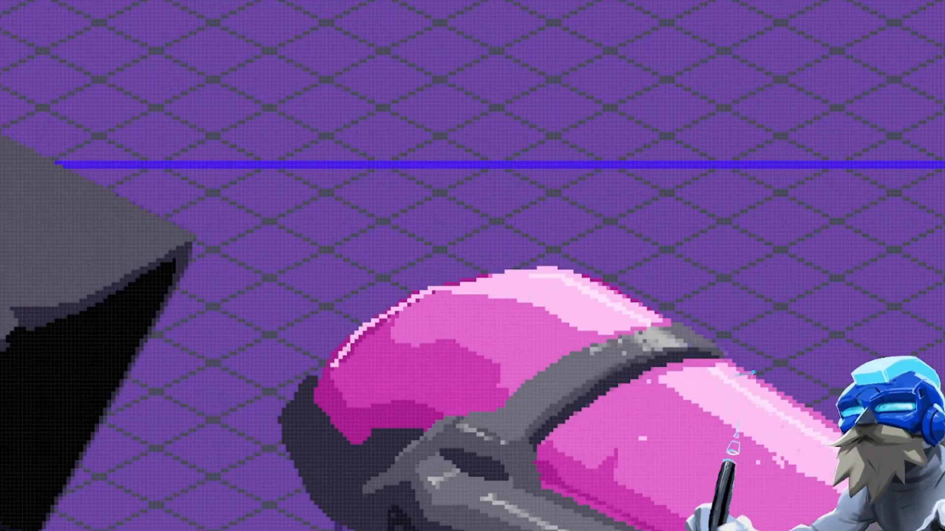
drag(313, 416, 359, 450)
click(325, 437)
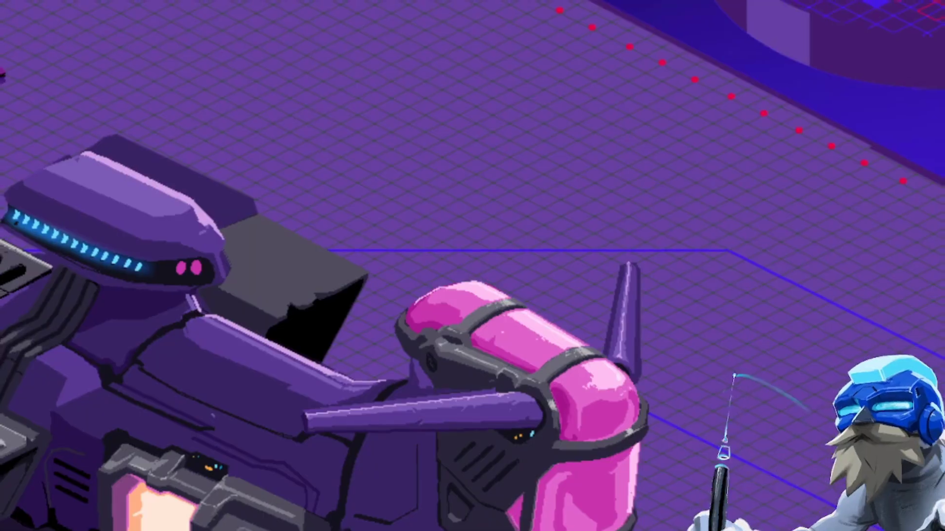
Step: Paint a small dark arched recess and a short dark panel line on the cockpit frame's side above the antenna base
scroll(344, 315, up, 3)
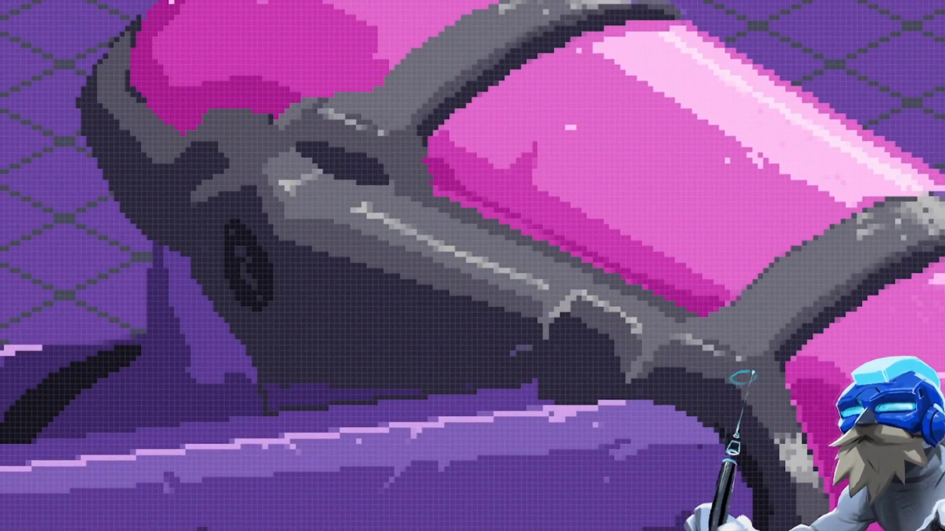
drag(457, 430, 494, 362)
mouse_move(594, 318)
mouse_down()
mouse_move(634, 319)
mouse_move(600, 332)
mouse_move(639, 329)
mouse_move(632, 335)
mouse_up()
alt+click(557, 326)
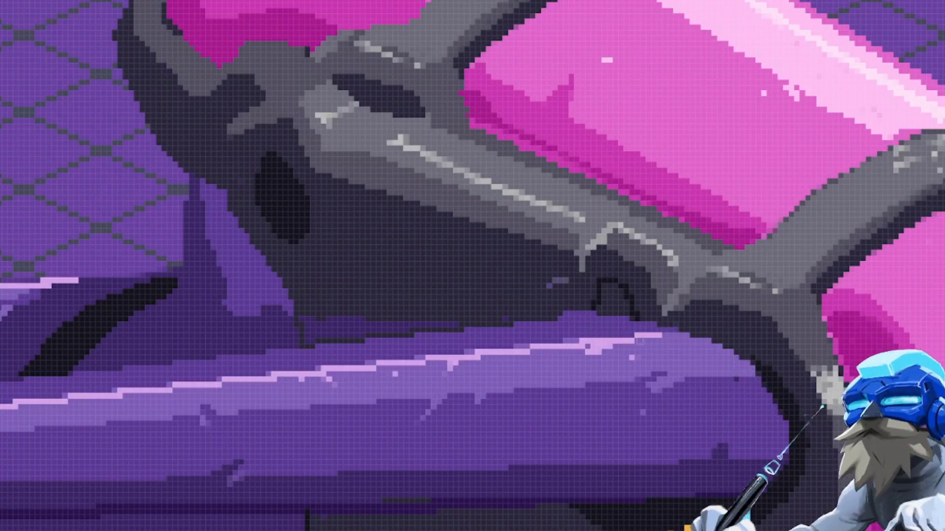
drag(562, 330, 648, 329)
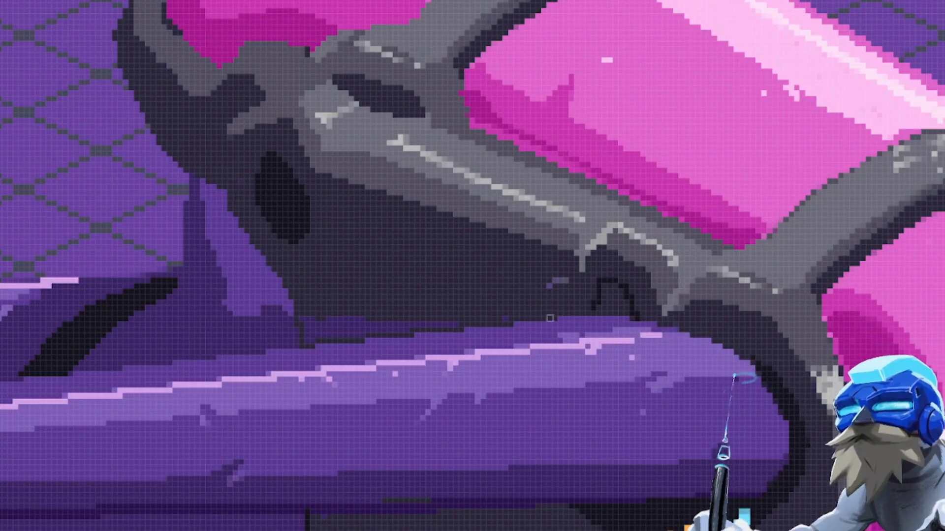
drag(589, 313, 614, 287)
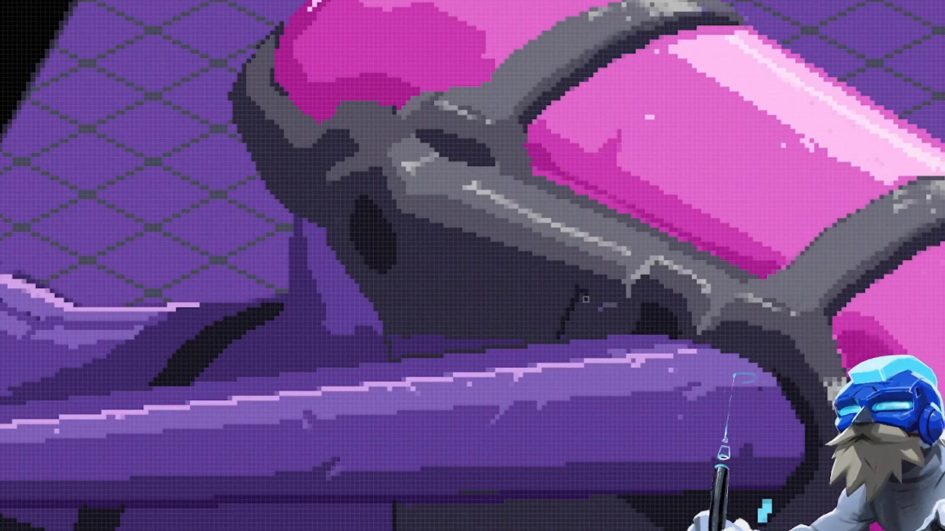
drag(585, 299, 567, 326)
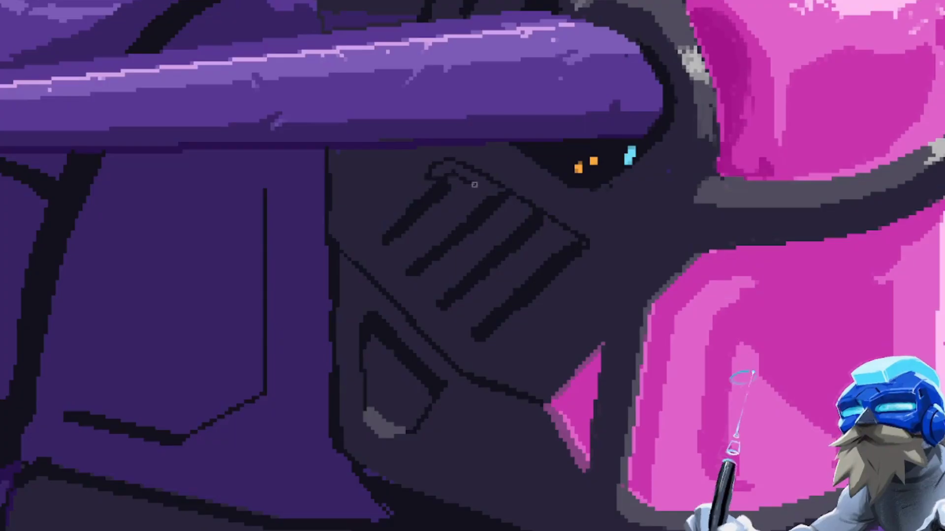
Step: Paint a thick dark border joining the upper ends of the diagonal vent slots
drag(474, 184, 568, 246)
drag(565, 268, 578, 290)
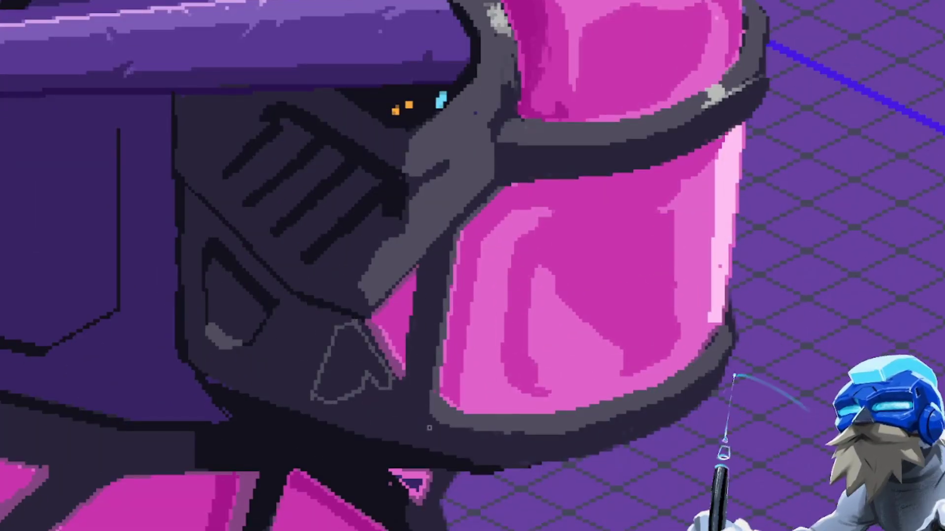
Step: Outline and fill lighter grey facets on the lower cockpit frame, beside the small triangular window and along the front glass's bottom rim
drag(411, 373, 449, 242)
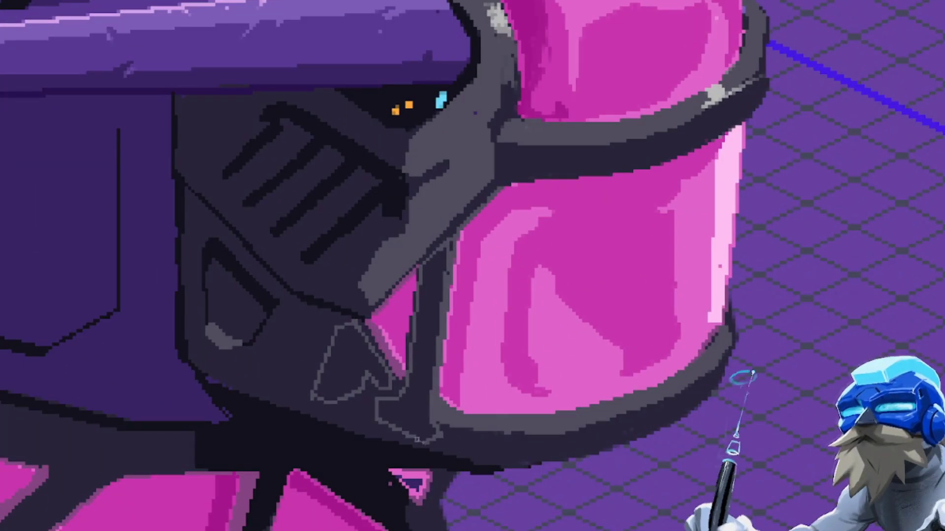
shift+click(512, 458)
shift+click(580, 452)
shift+click(639, 436)
shift+click(665, 402)
shift+click(492, 425)
shift+click(431, 413)
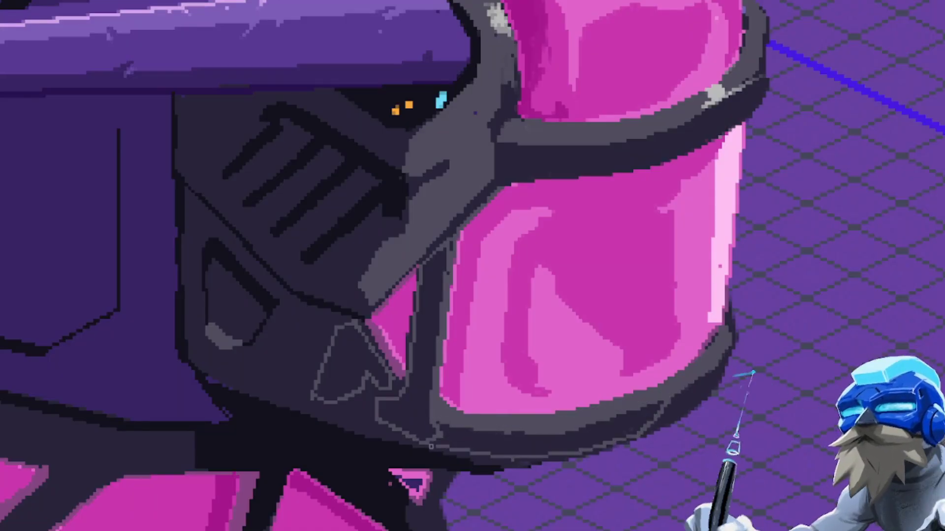
click(418, 409)
click(347, 367)
click(497, 443)
Step: Draw a thin light grey highlight along the cockpit frame's lower rim, just below the front glass
scroll(714, 315, down, 1)
middle_drag(713, 315, 418, 396)
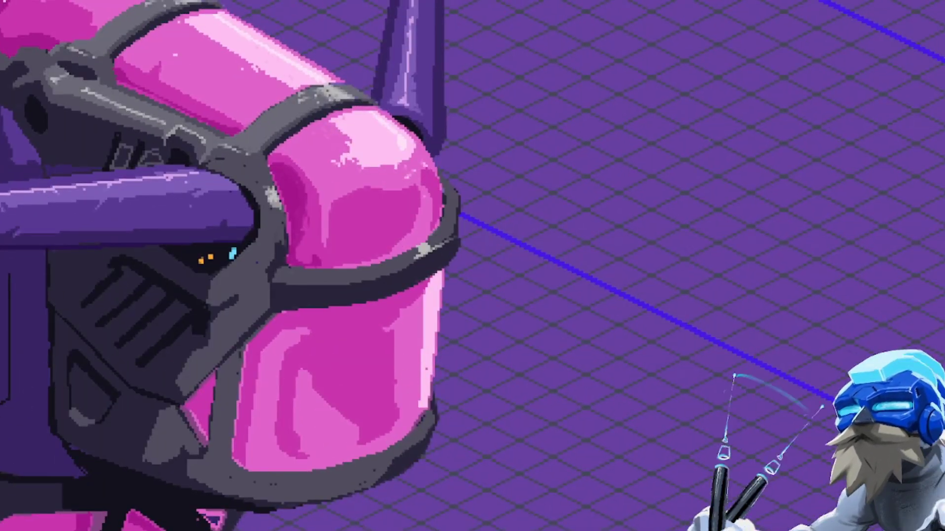
scroll(295, 443, up, 1)
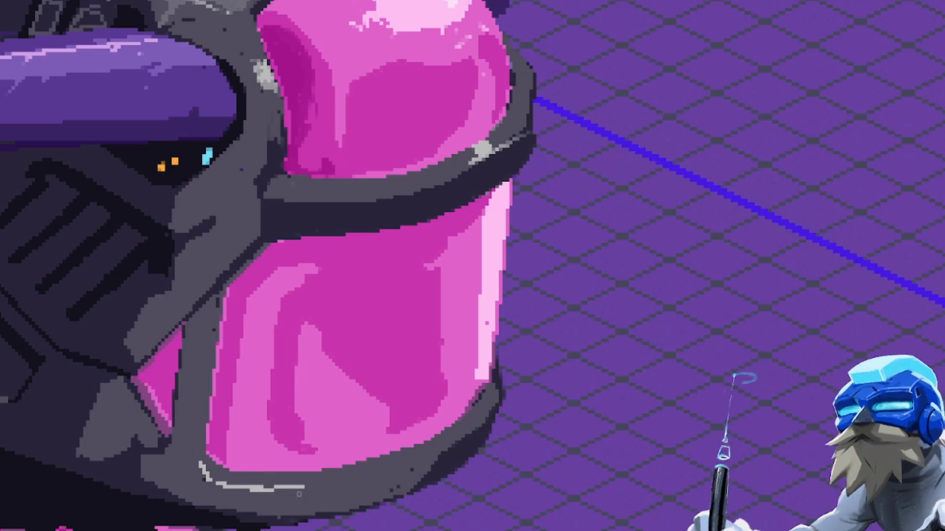
drag(280, 490, 338, 488)
drag(362, 480, 428, 460)
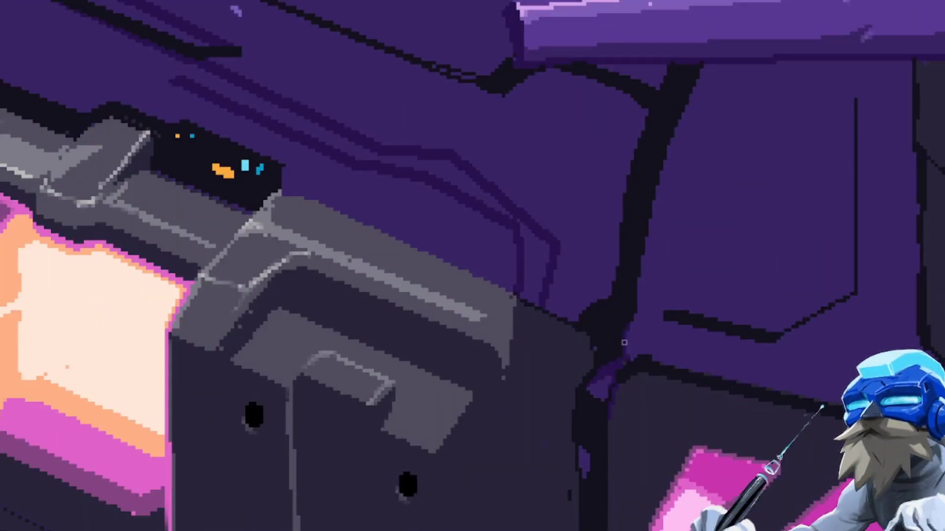
Step: Outline a dark purple shadow strip on the hull panel along the cable bundle and housing edge, and fill it
drag(665, 170, 664, 302)
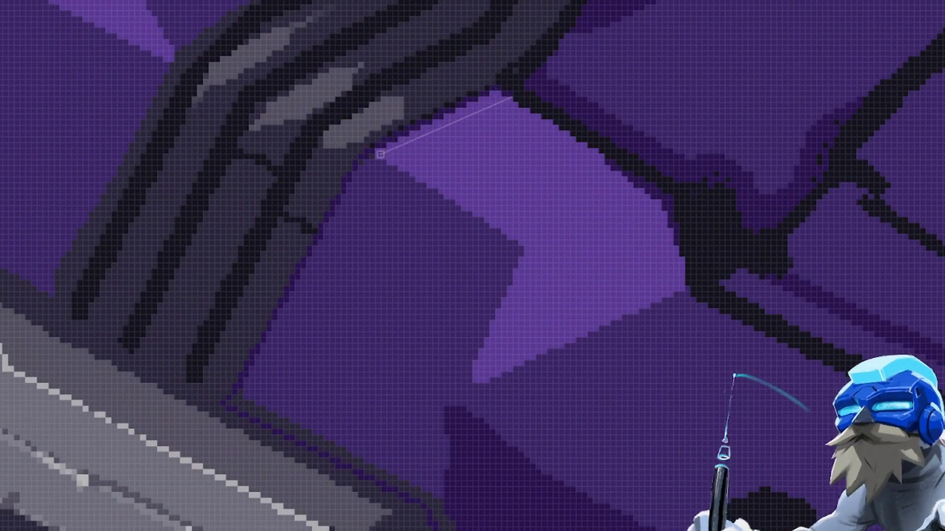
shift+click(381, 155)
shift+click(271, 388)
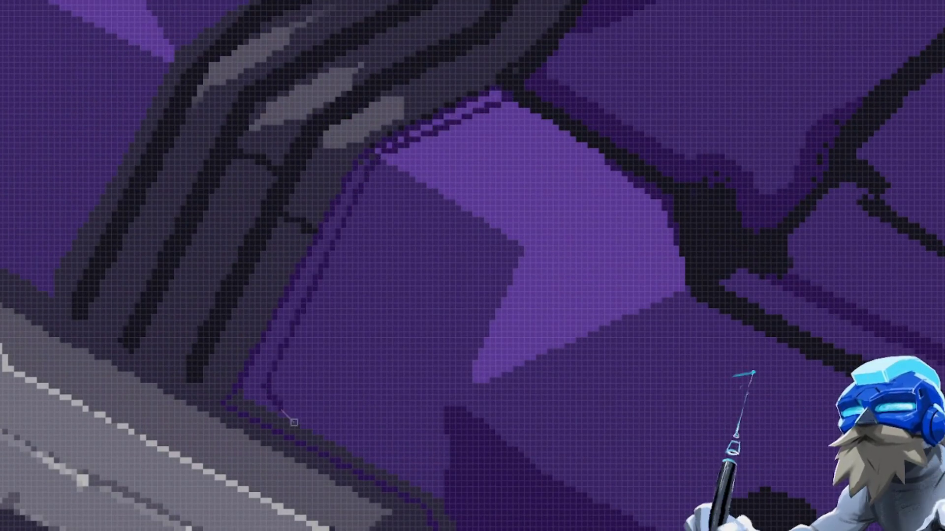
shift+click(436, 492)
click(355, 461)
click(293, 315)
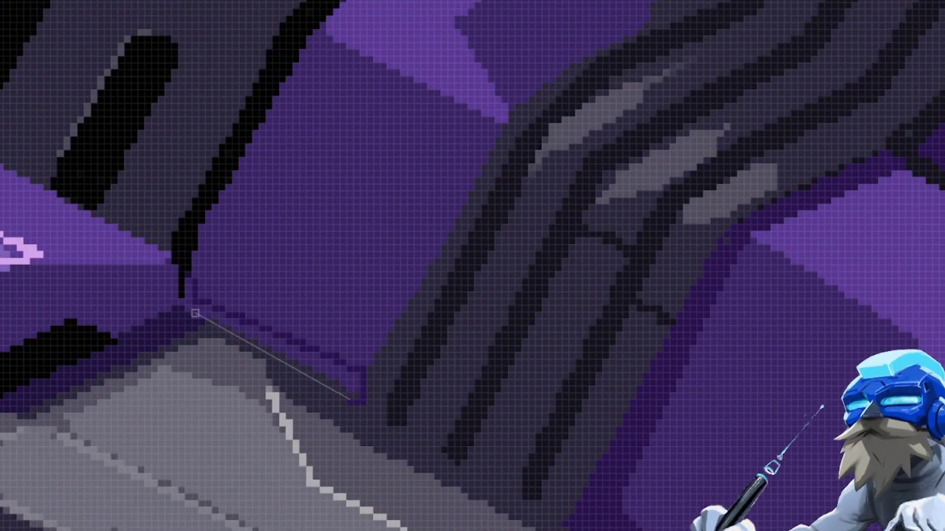
Step: Paint a matching dark purple shadow strip on the cable bundle's other side, above the grey housing, and flip the canvas view horizontally
shift+click(195, 313)
click(198, 308)
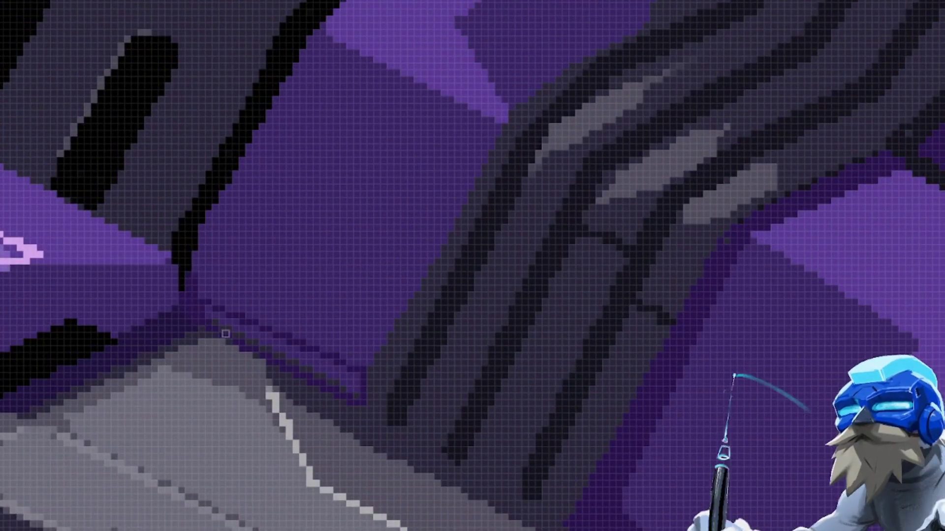
click(314, 371)
click(347, 385)
scroll(503, 335, down, 5)
key(shift+h)
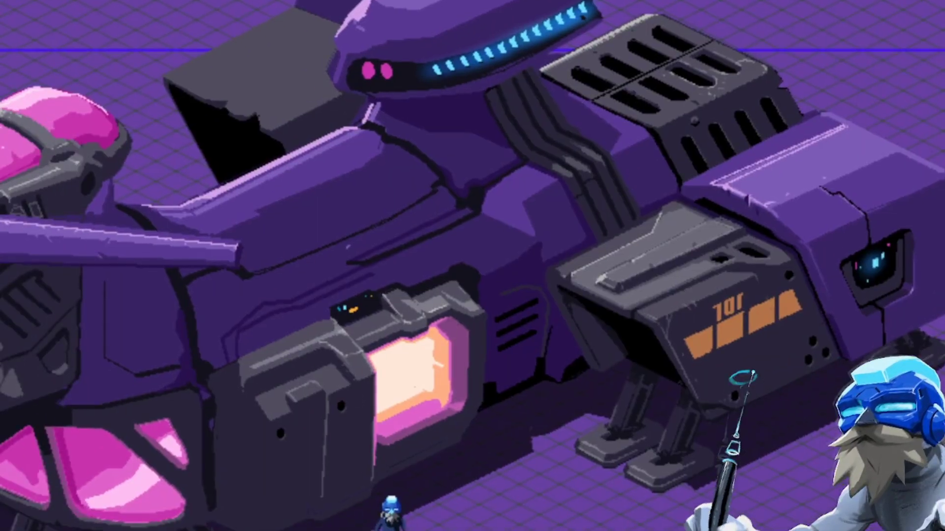
Step: Duplicate part of the slotted vent grille and place the copy behind the purple rear housing
scroll(600, 344, down, 2)
scroll(643, 312, up, 5)
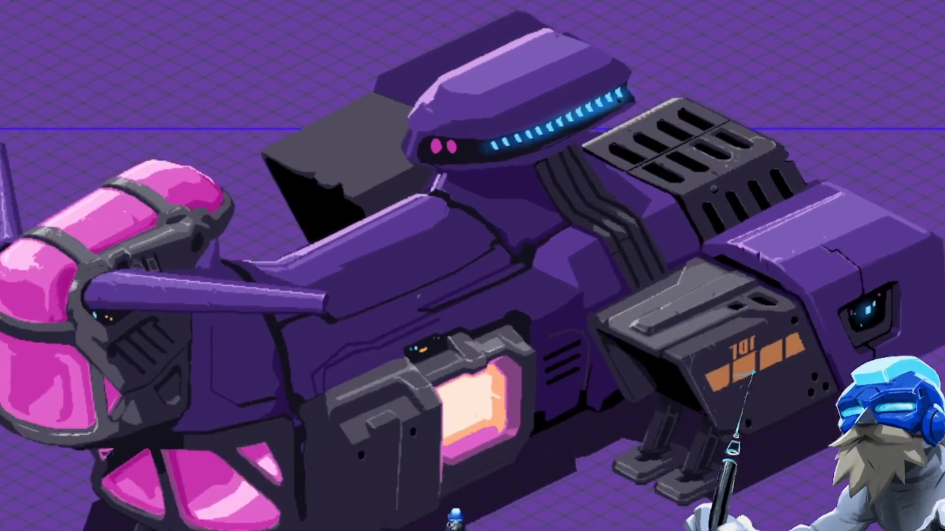
drag(704, 178, 438, 235)
mouse_move(356, 265)
mouse_down()
mouse_move(560, 321)
mouse_move(192, 167)
mouse_up()
mouse_move(463, 243)
ctrl+alt+mouse_down()
mouse_move(601, 184)
mouse_move(650, 134)
mouse_move(584, 184)
ctrl+alt+mouse_up()
scroll(597, 195, down, 5)
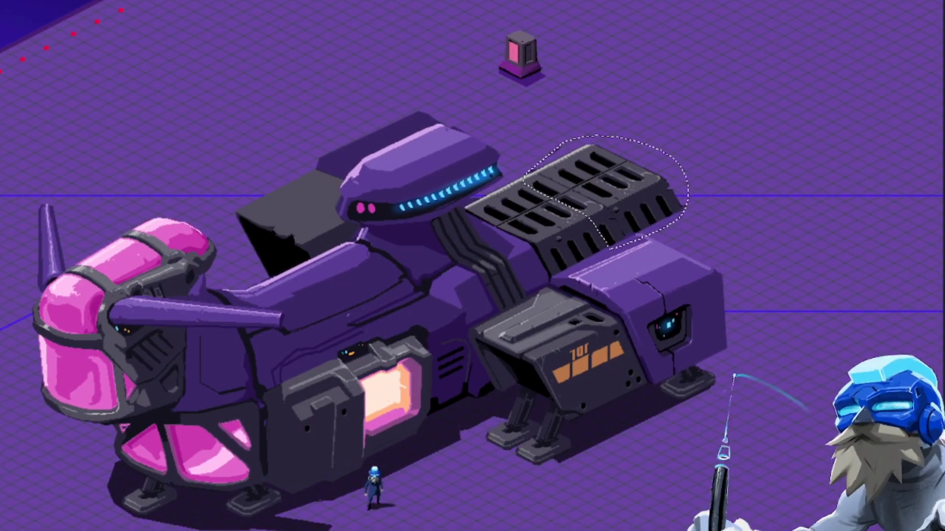
ctrl+drag(636, 203, 735, 275)
Step: Outline a four-sided patch of light in pink on the ground beside the character and fill it
scroll(736, 278, up, 4)
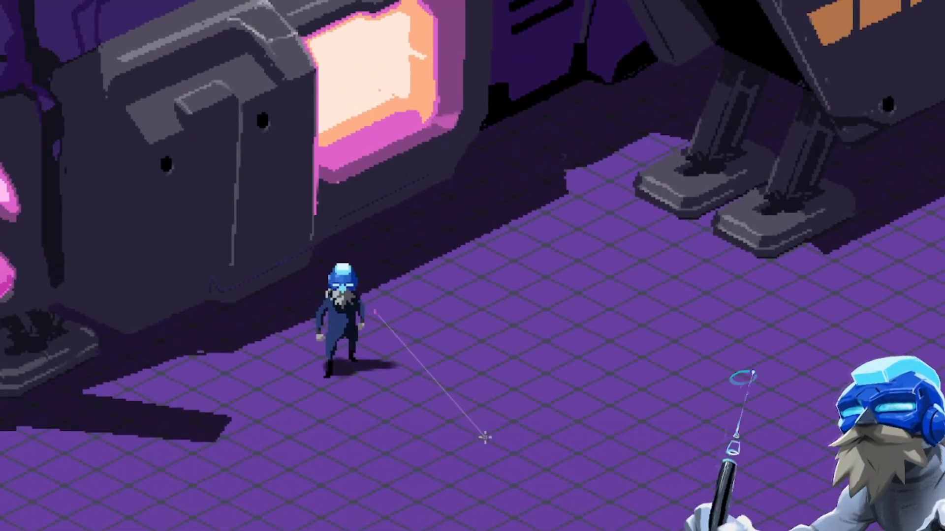
click(728, 311)
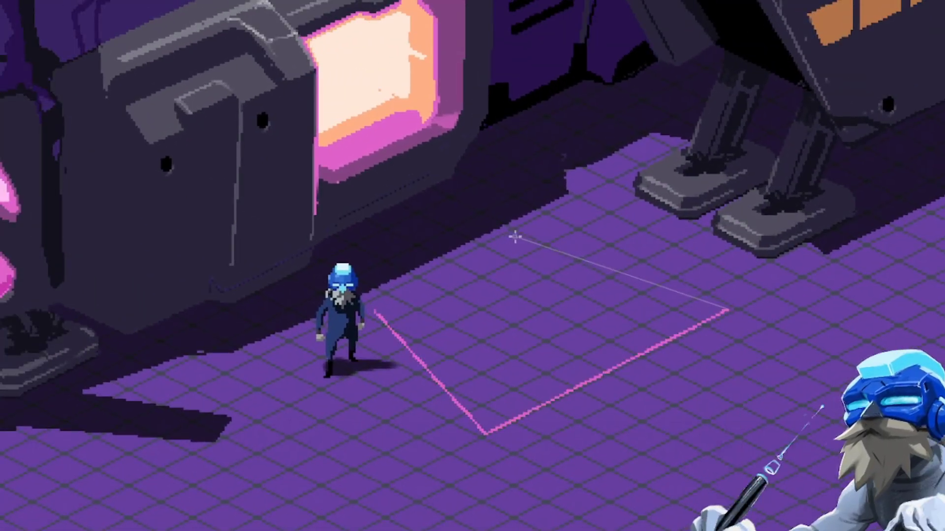
click(413, 327)
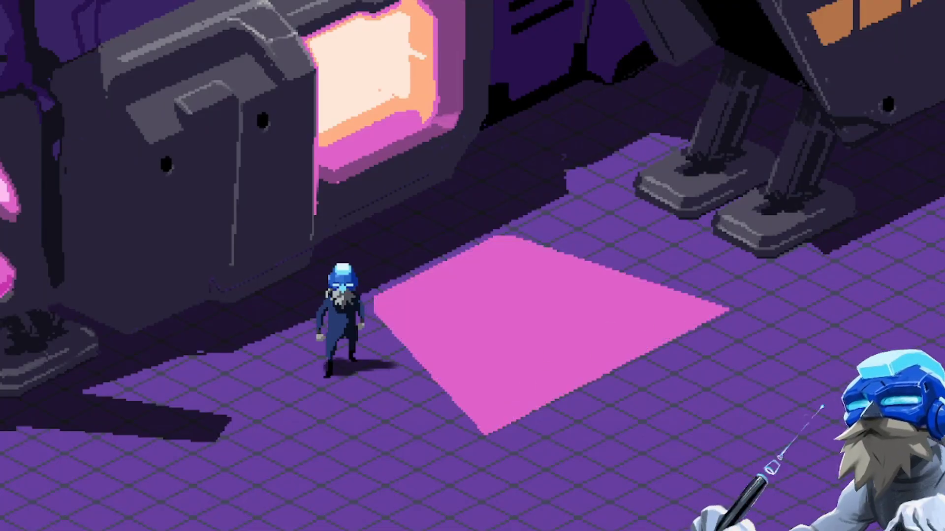
drag(532, 451, 787, 347)
key(ctrl+z)
key(alt+Tab)
key(alt+Tab)
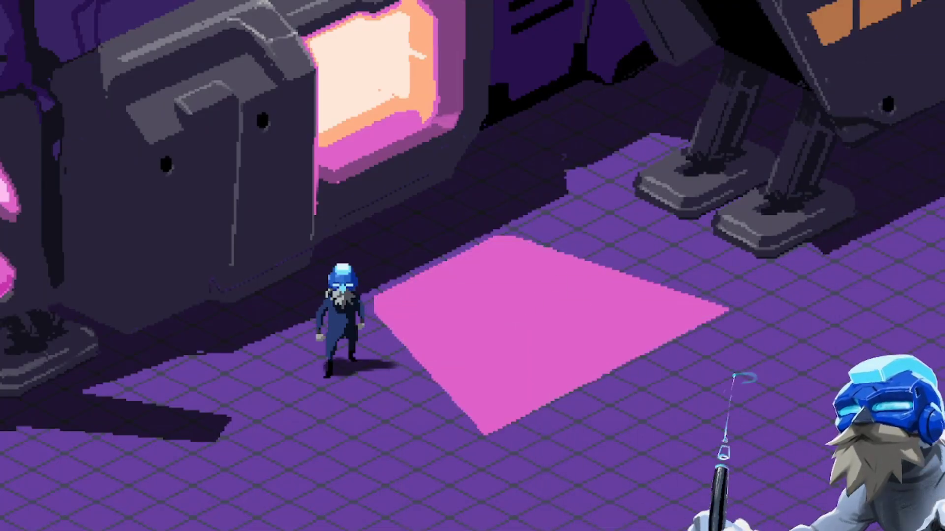
key(alt+Tab)
key(alt+Tab)
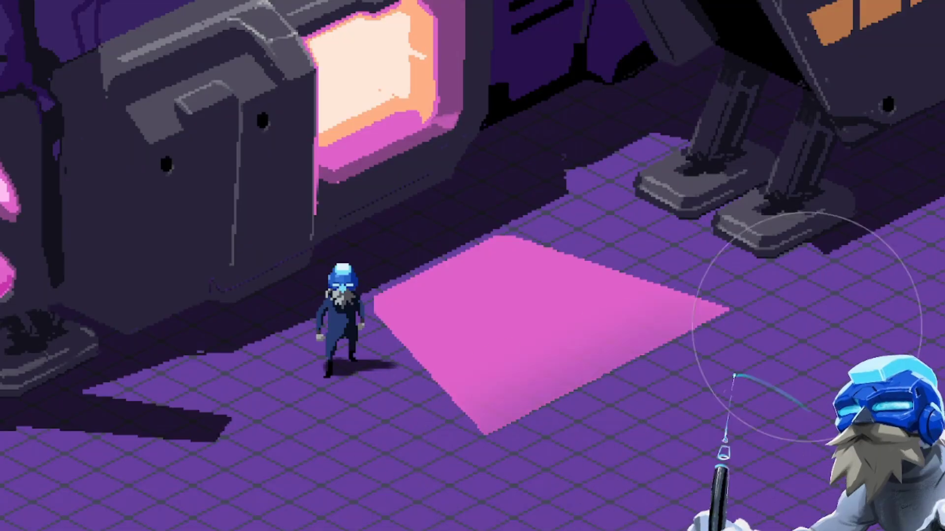
Step: Softly erase the pink light patch toward its outer edges so it fades into the ground
drag(671, 383, 720, 304)
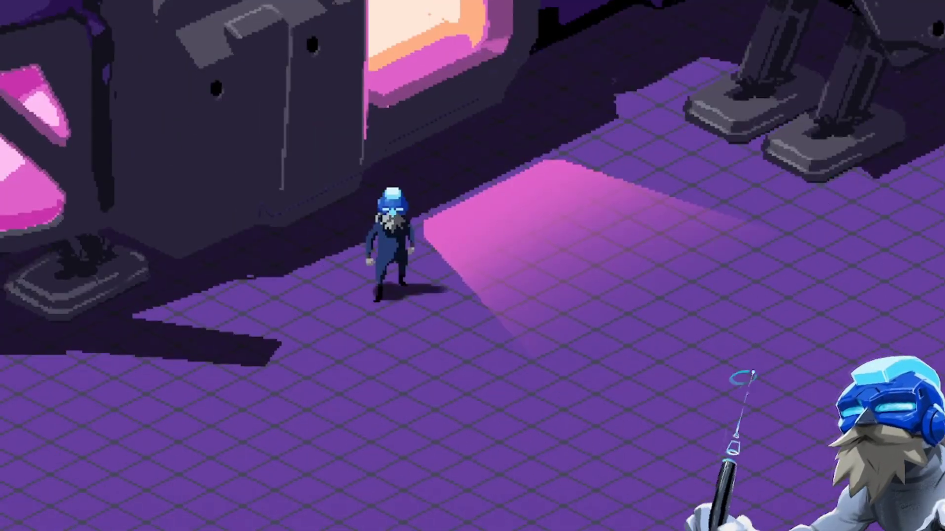
scroll(720, 304, down, 6)
scroll(863, 365, up, 2)
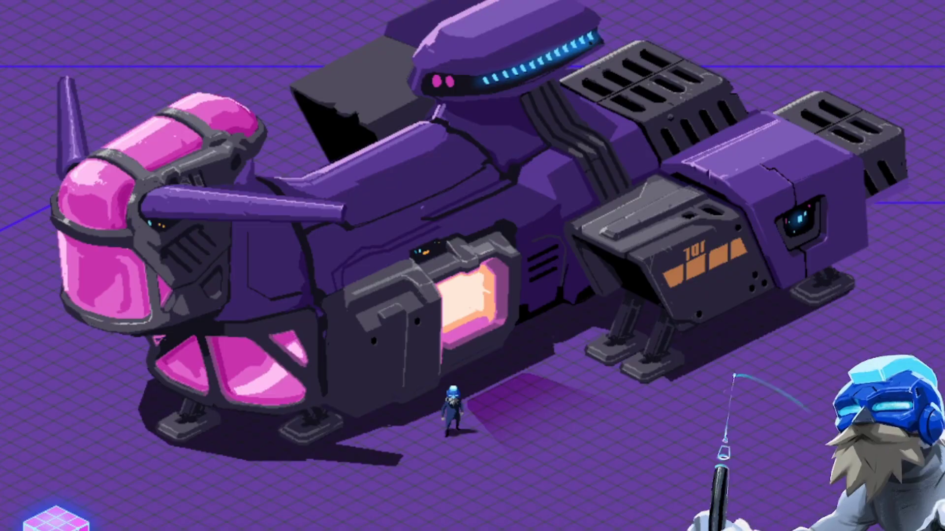
Step: Shift the hue of the ground light patch by 70 and save the adjustment
middle_drag(668, 328, 784, 250)
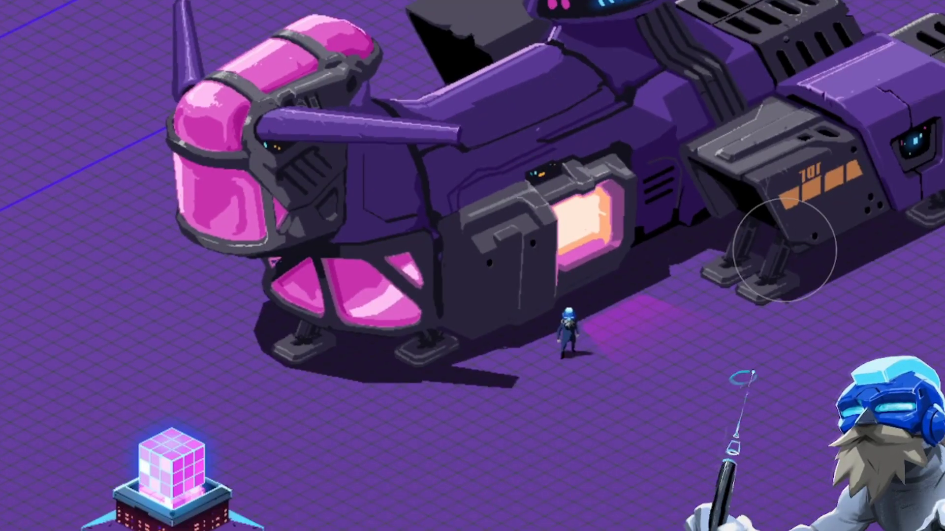
key(ctrl+u)
drag(100, 34, 136, 33)
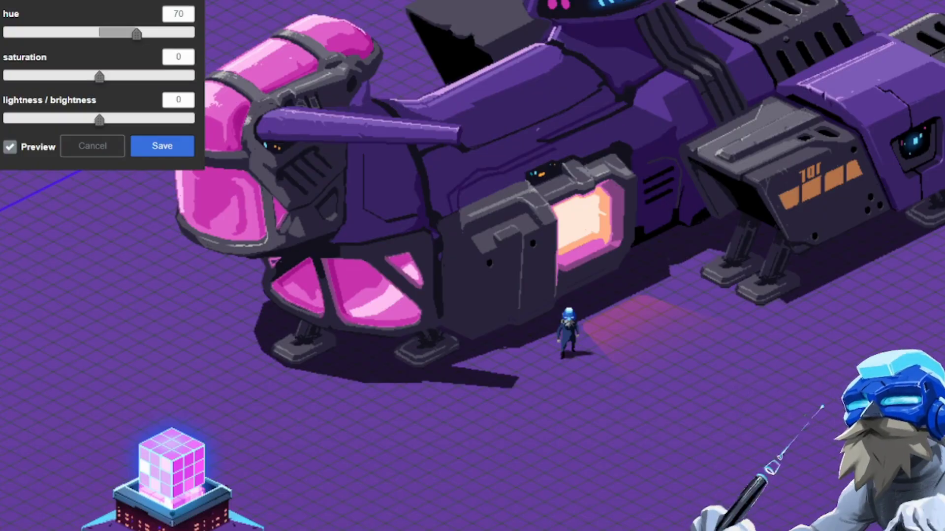
click(162, 146)
middle_drag(199, 201, 275, 310)
scroll(723, 448, down, 5)
scroll(723, 447, up, 1)
middle_drag(724, 448, 649, 385)
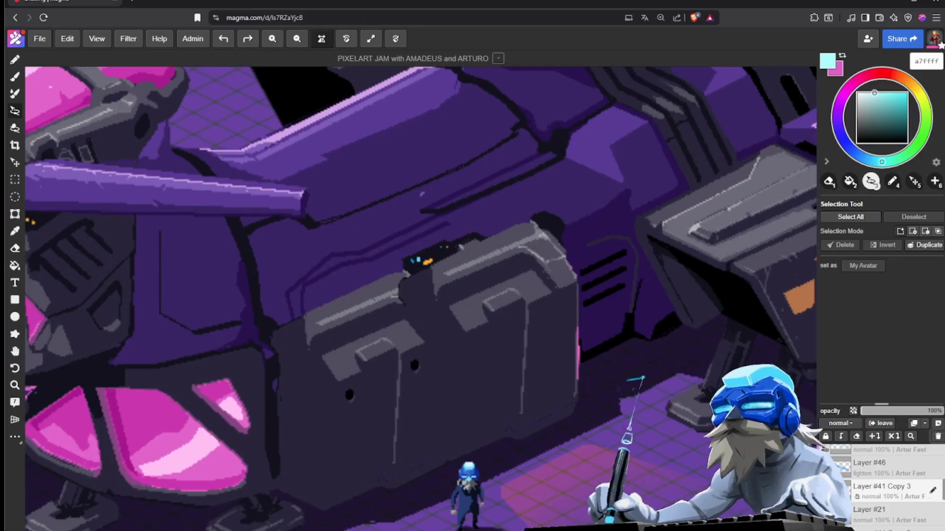
Step: Duplicate the pair of dark holes onto the neighbouring door panel as two columns of four, and merge the copied layers
key(ctrl+j)
ctrl+drag(399, 376, 422, 368)
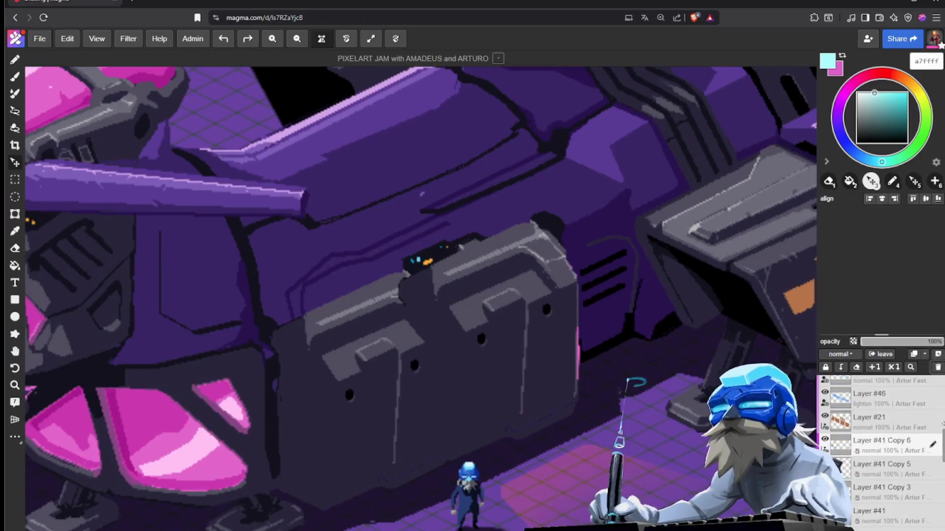
scroll(515, 336, up, 2)
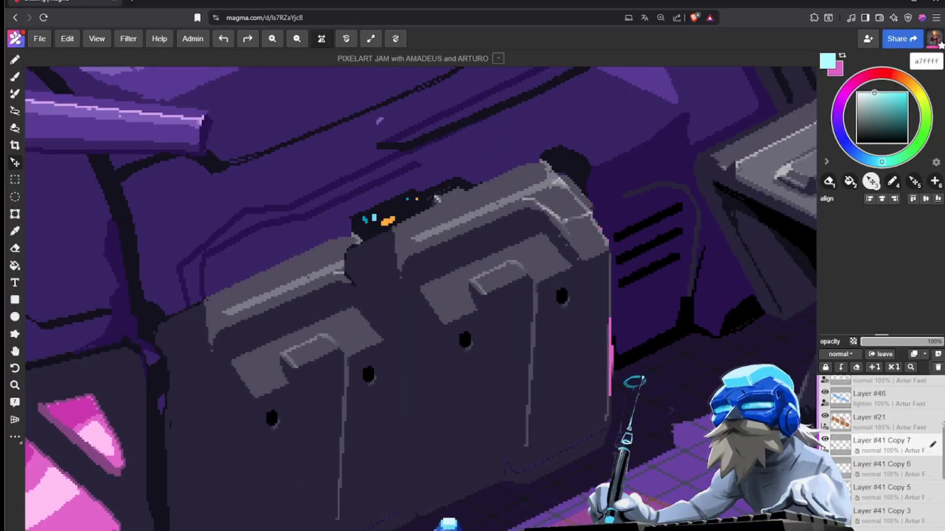
alt+drag(566, 332, 562, 412)
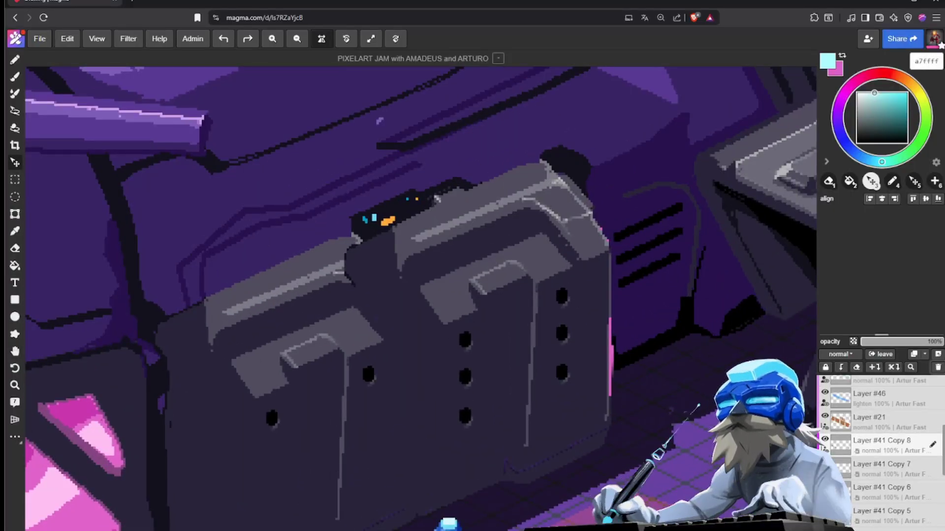
click(894, 367)
click(894, 368)
click(893, 367)
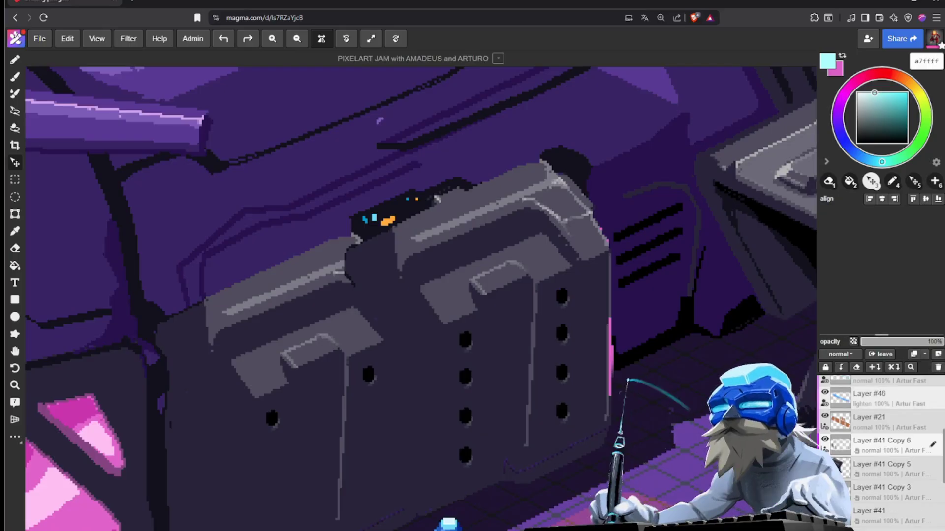
Step: Outline a large angular recess on the side panel nearest the cockpit in dark #14131e and fill over its details with plain dark grey
scroll(757, 428, down, 1)
drag(758, 428, 709, 347)
scroll(498, 350, down, 6)
scroll(470, 347, up, 4)
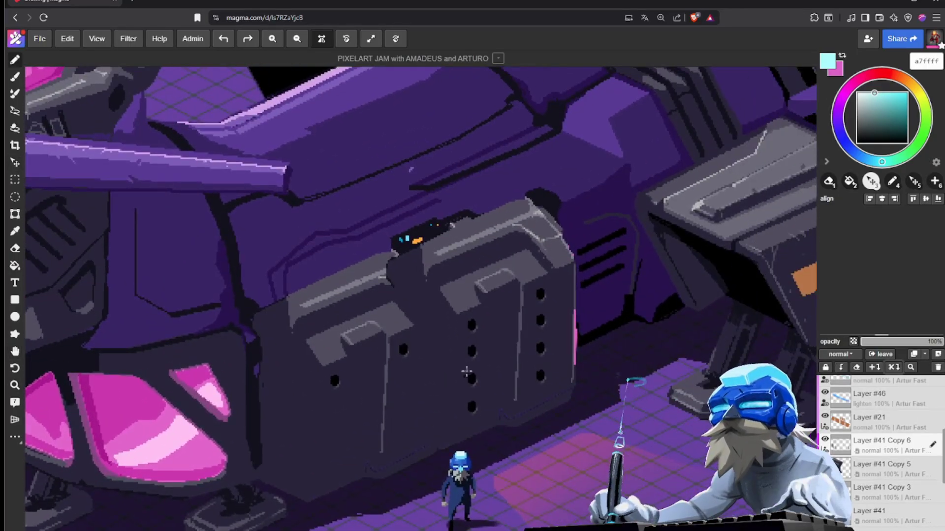
alt+click(471, 379)
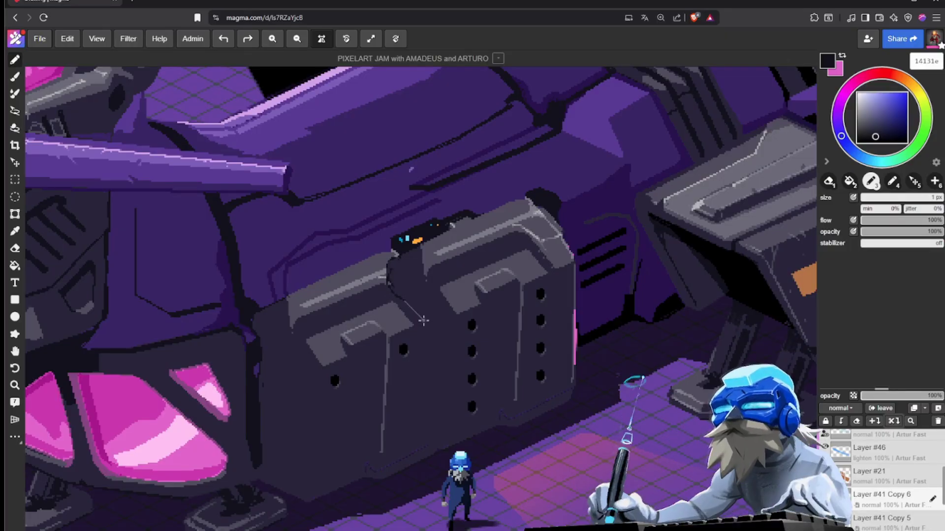
shift+click(426, 415)
shift+click(318, 465)
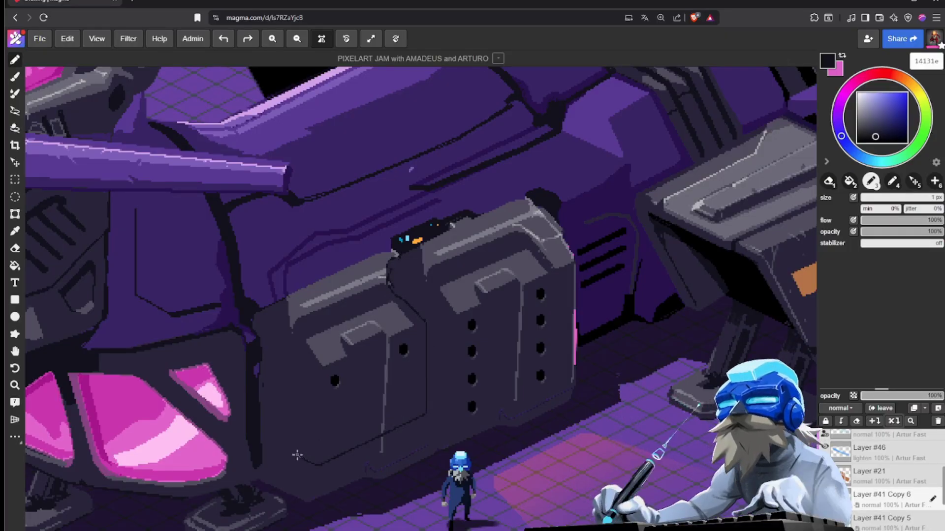
key(g)
alt+click(392, 401)
click(393, 394)
Step: Outline black shadows along the recess's upper and door-side edges plus a ledge at its lower corner, and fill the shadow bands black
scroll(387, 382, down, 4)
scroll(391, 385, up, 5)
key(b)
alt+click(481, 338)
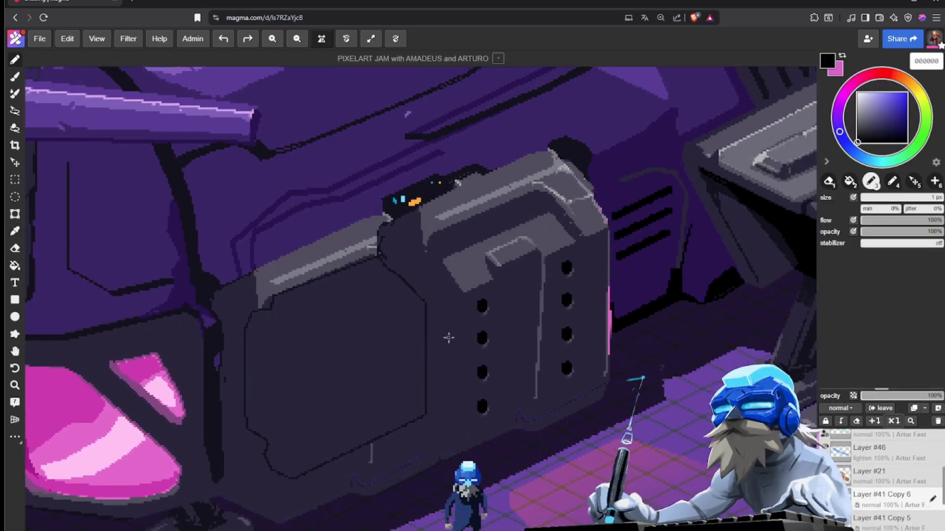
mouse_move(256, 359)
mouse_down()
mouse_move(374, 289)
mouse_move(416, 407)
mouse_move(429, 416)
mouse_up()
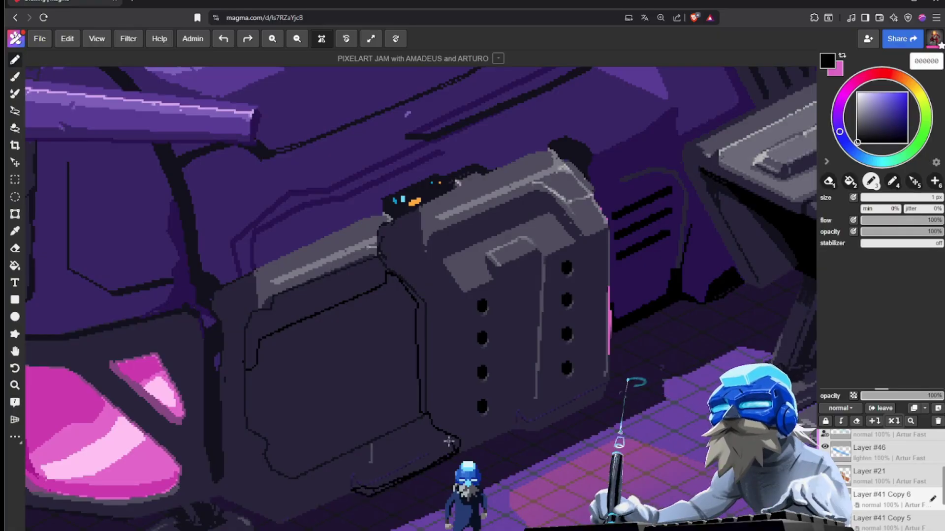
key(g)
click(366, 279)
click(422, 345)
click(424, 426)
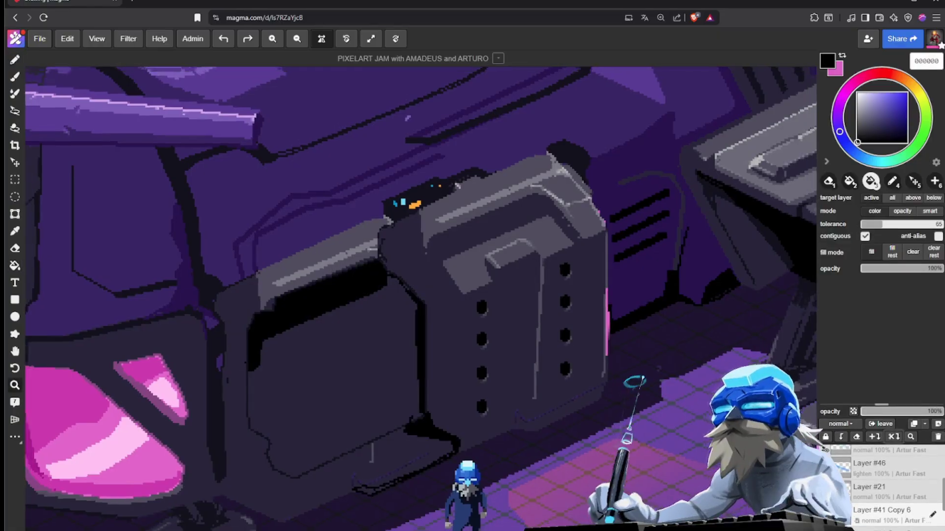
Step: Outline a long slanted band across the lower part of the recess and fill it black
scroll(416, 380, down, 5)
scroll(456, 399, up, 5)
key(b)
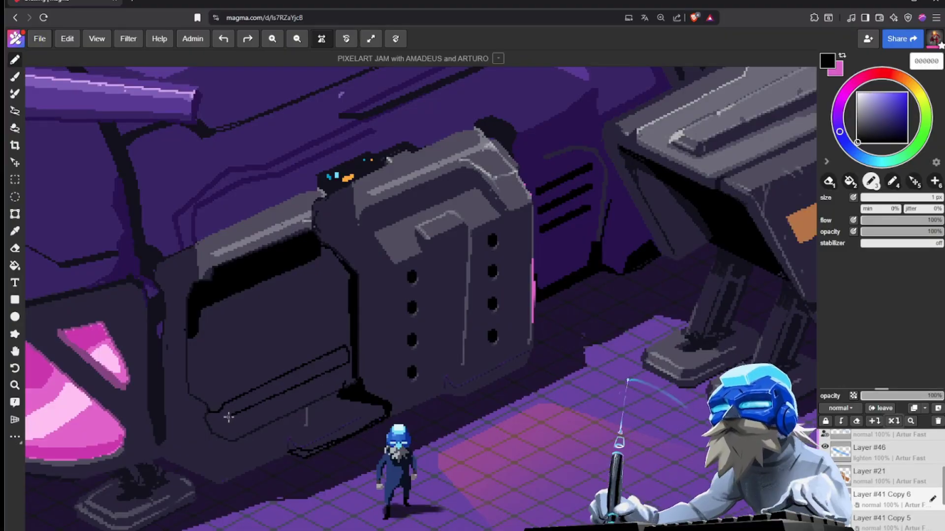
key(g)
click(251, 399)
Step: Outline a narrow slanted ledge just below the black band at the base of the recess and fill it black
scroll(268, 441, up, 2)
mouse_move(268, 441)
middle_down()
mouse_move(281, 382)
mouse_move(254, 390)
middle_up()
key(b)
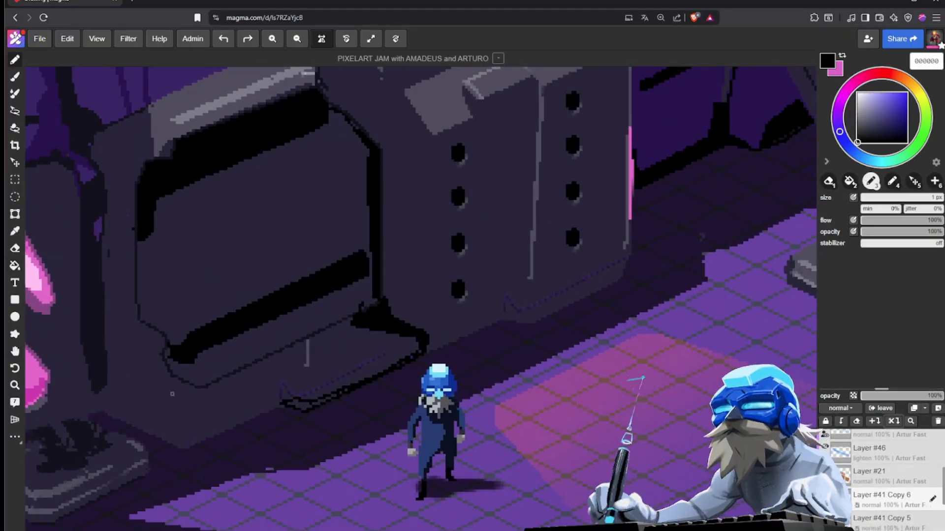
drag(176, 379, 204, 401)
shift+click(205, 401)
shift+click(214, 391)
shift+click(365, 322)
shift+click(364, 313)
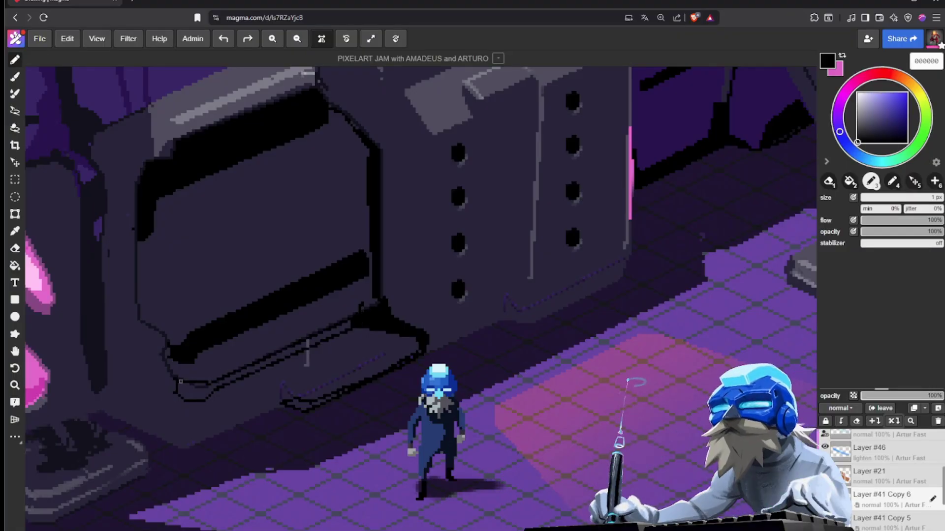
key(g)
click(195, 390)
scroll(287, 378, down, 5)
middle_drag(327, 354, 421, 341)
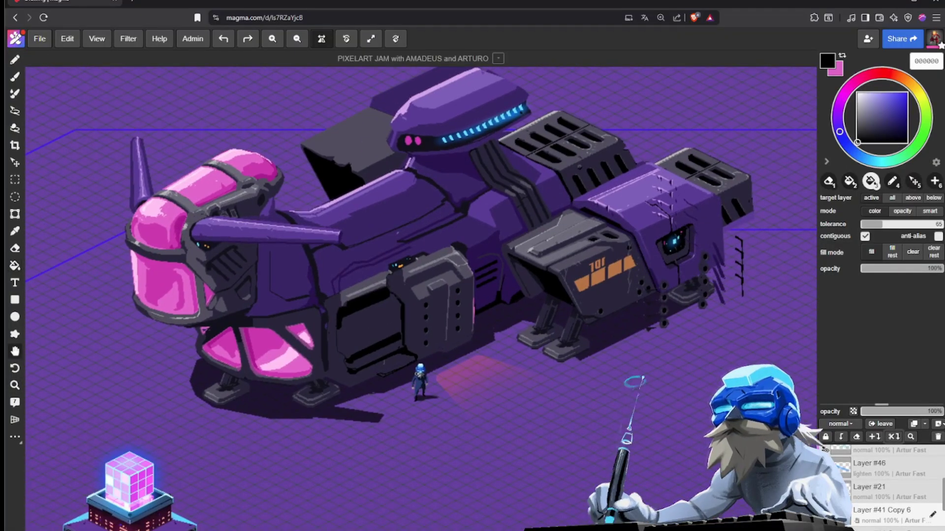
Step: Duplicate the tall dark slots on Layer #26 beside the originals to extend the row across the recess, and merge the copy
scroll(421, 341, up, 5)
key(l)
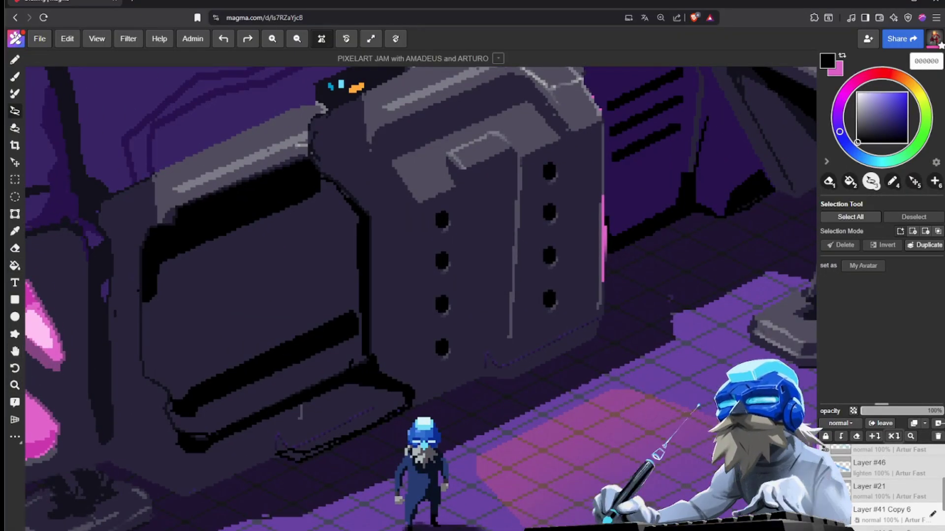
key(b)
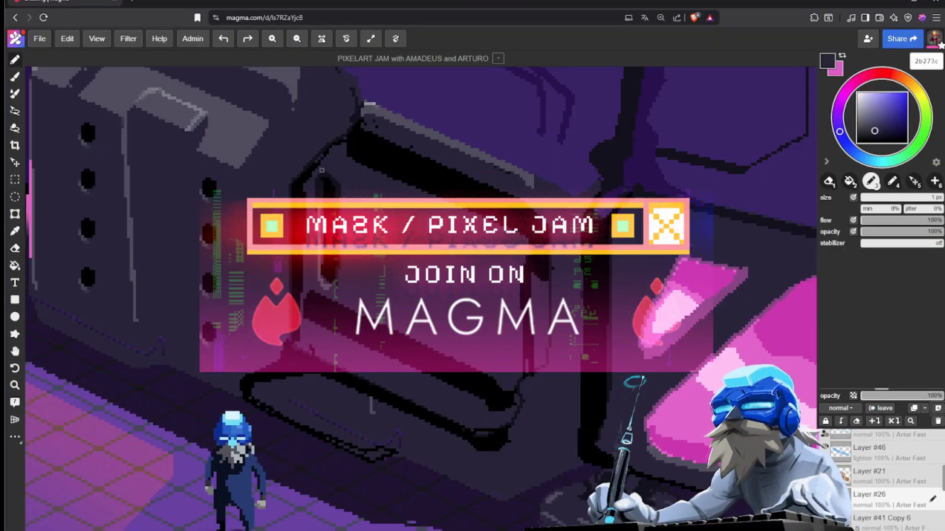
scroll(394, 358, down, 5)
scroll(379, 340, up, 4)
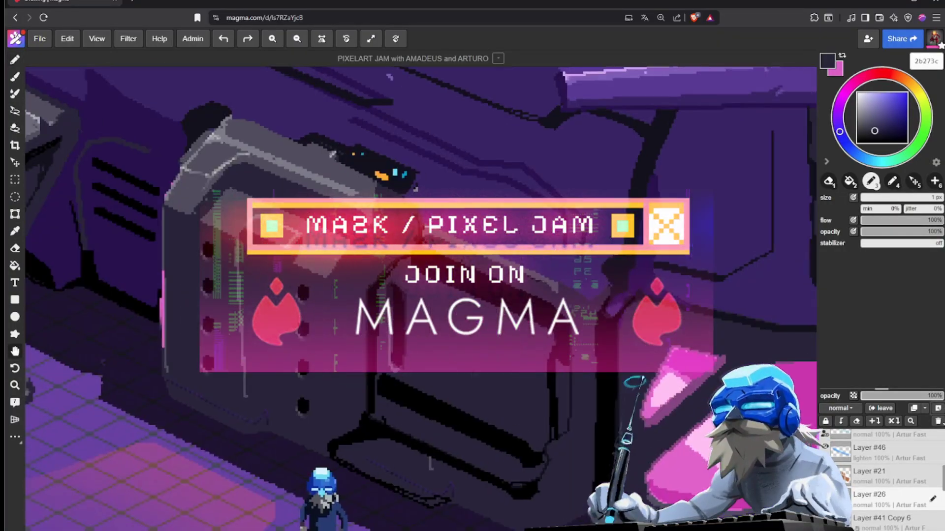
middle_drag(403, 359, 364, 277)
key(ctrl+j)
key(v)
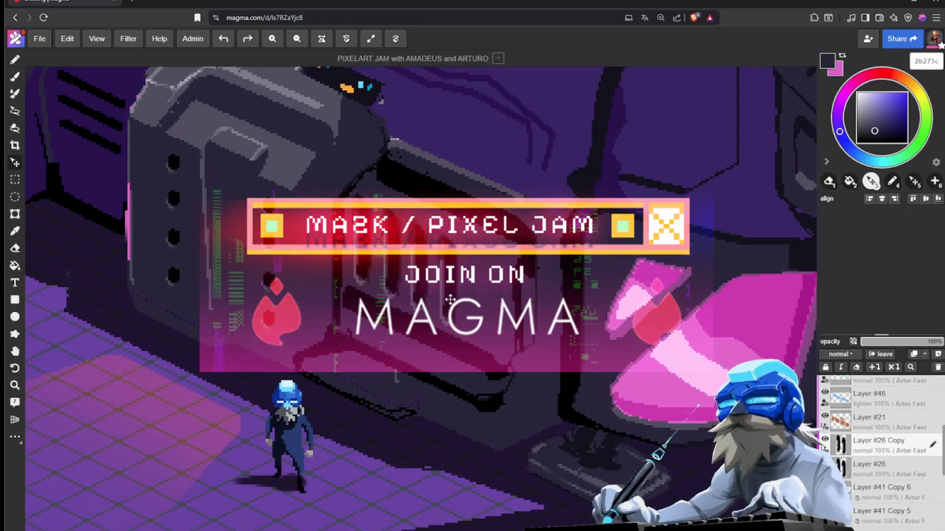
drag(451, 298, 503, 300)
double_click(894, 367)
scroll(503, 299, down, 5)
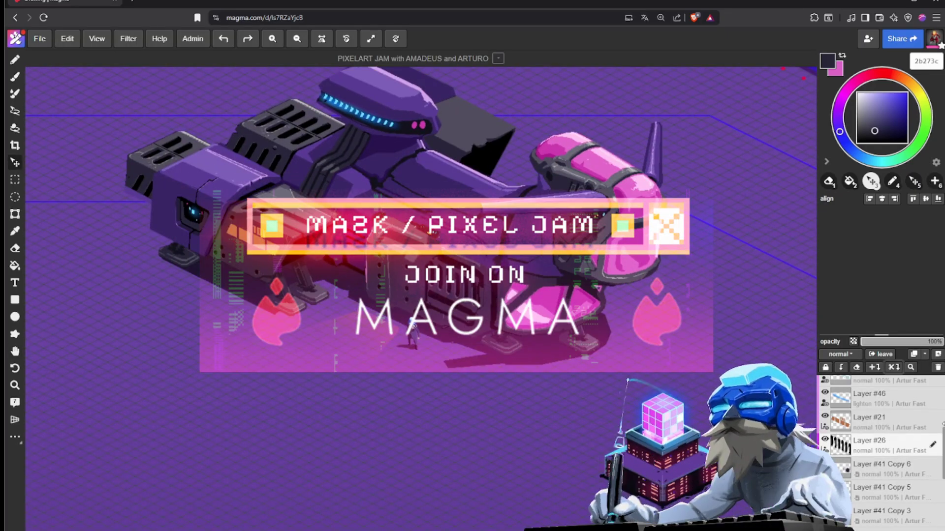
Step: Merge the slots and recess details down into Layer #41 Copy 5, and undo the trial slide of the side door that opens the doorway
drag(943, 424, 944, 475)
click(894, 368)
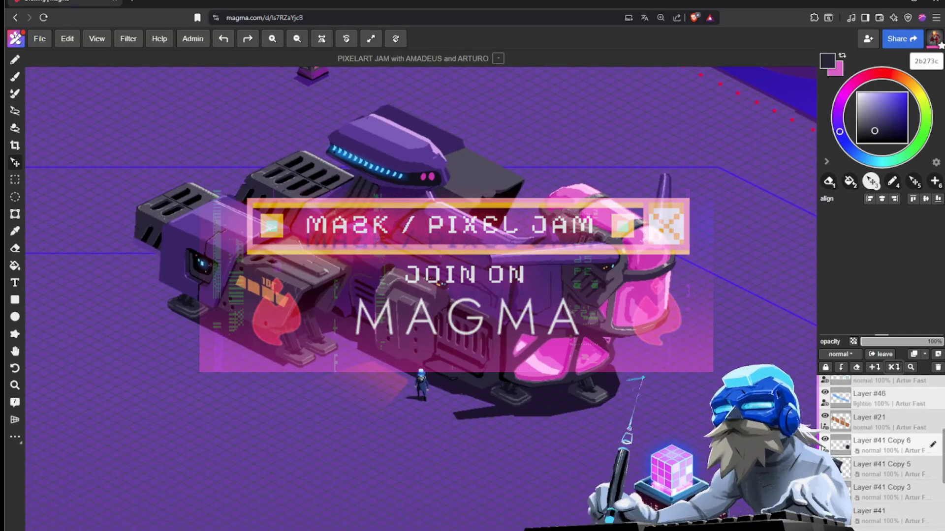
key(ctrl+e)
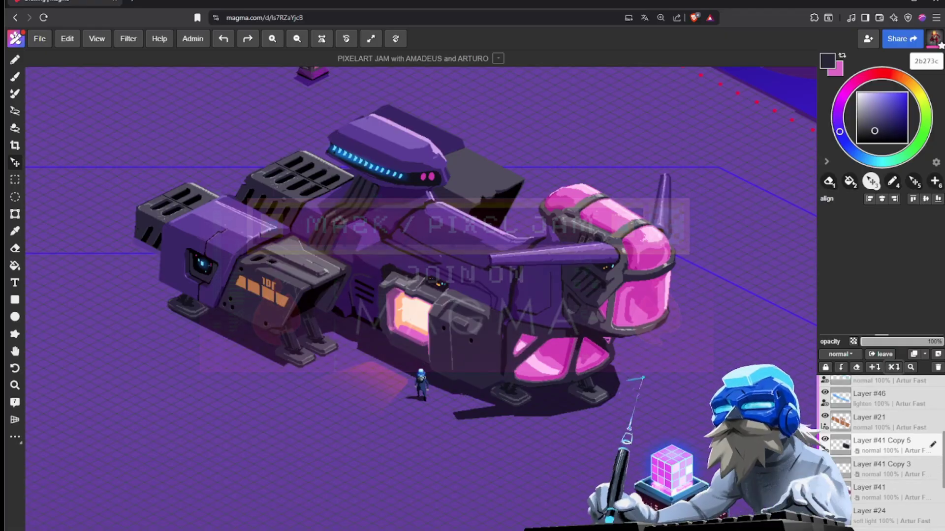
key(ctrl+z)
drag(587, 355, 573, 313)
scroll(563, 338, up, 5)
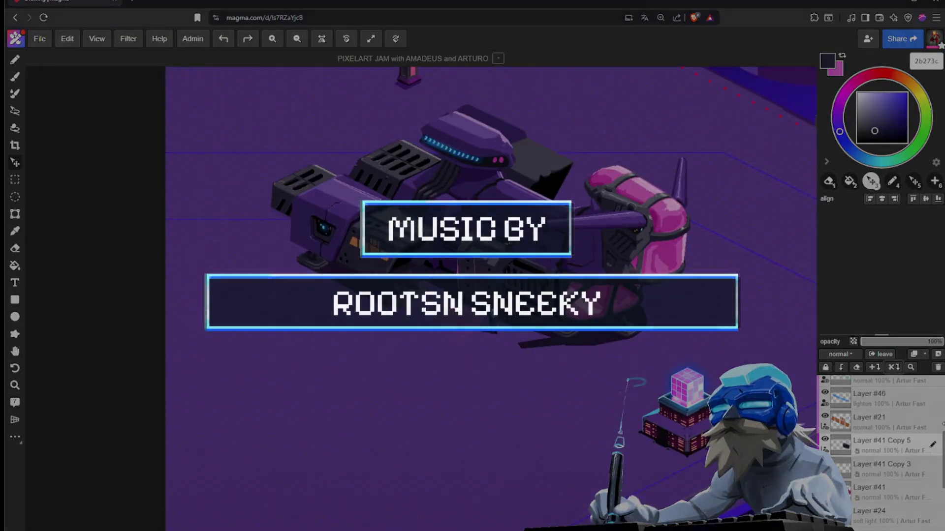